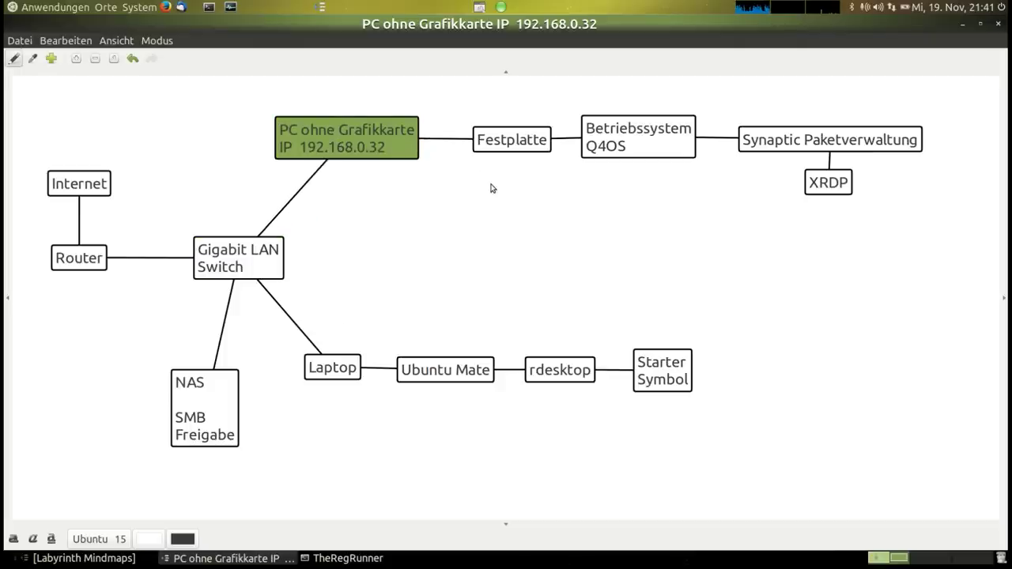
Step: Examine the mind map's PC ohne Grafikkarte branch through Festplatte and Betriebssystem Q4OS to Synaptic Paketverwaltung and XRDP
left_click_drag(515, 143, 502, 141)
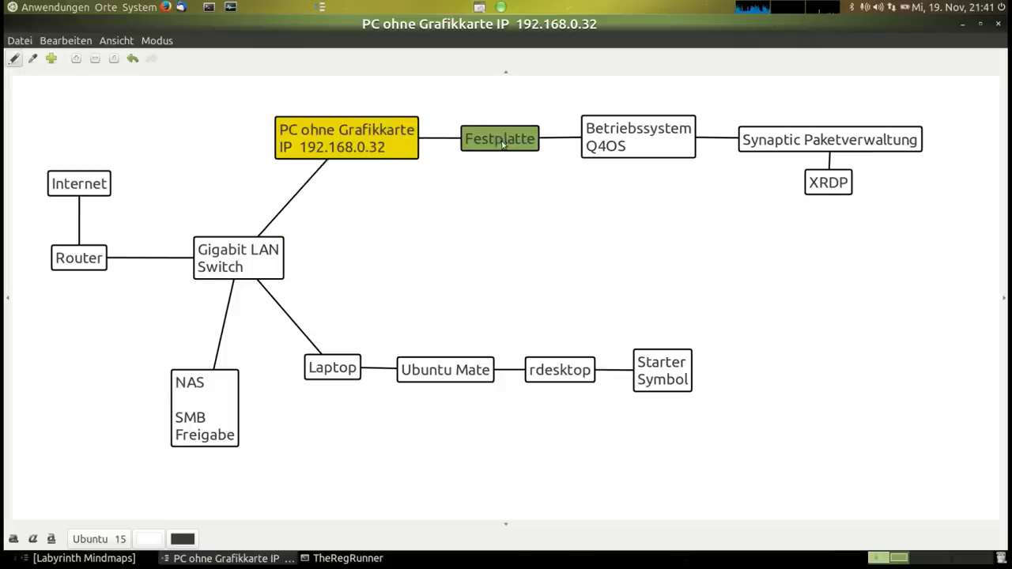
left_click(357, 143)
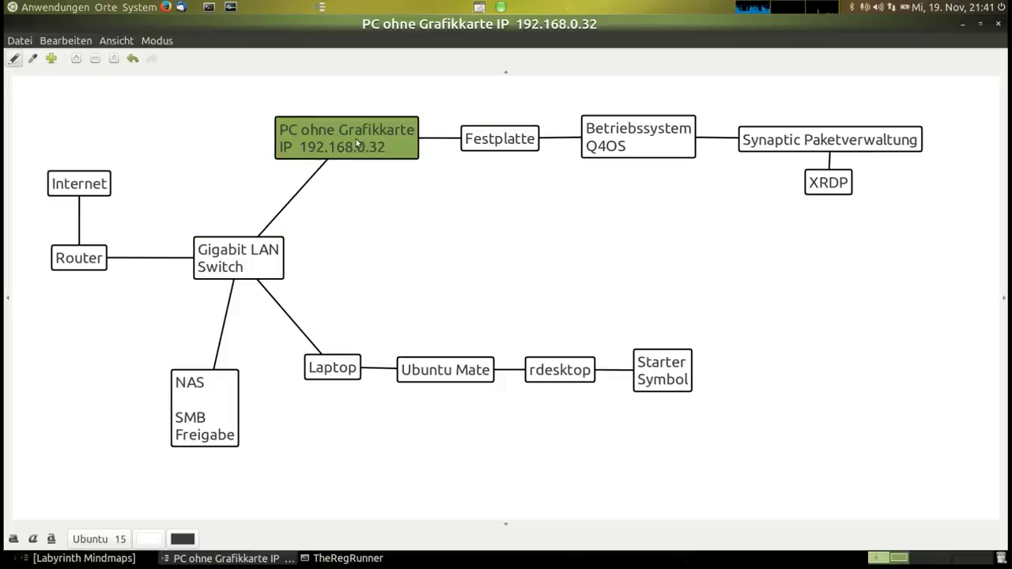
left_click(621, 147)
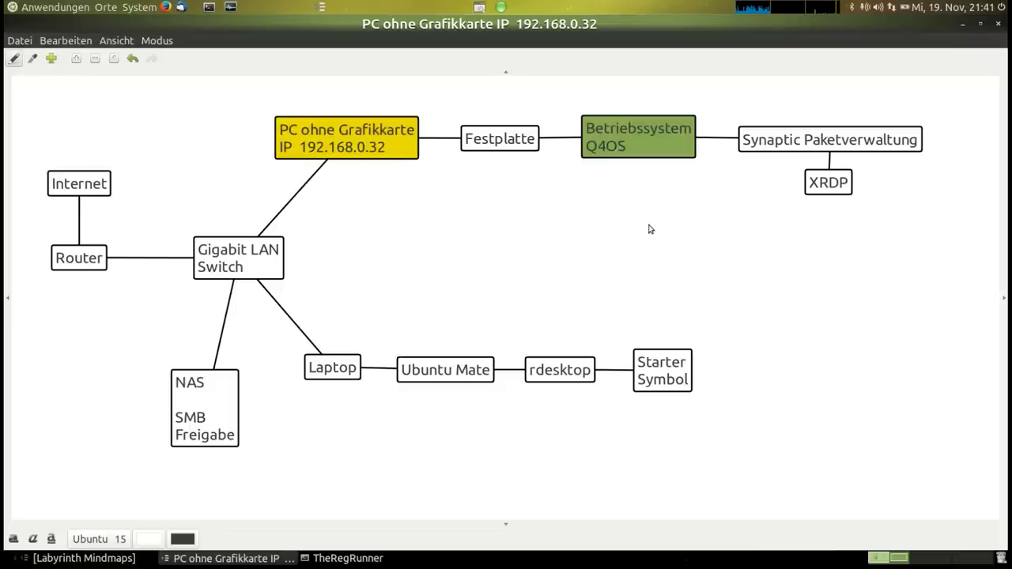
left_click(392, 131)
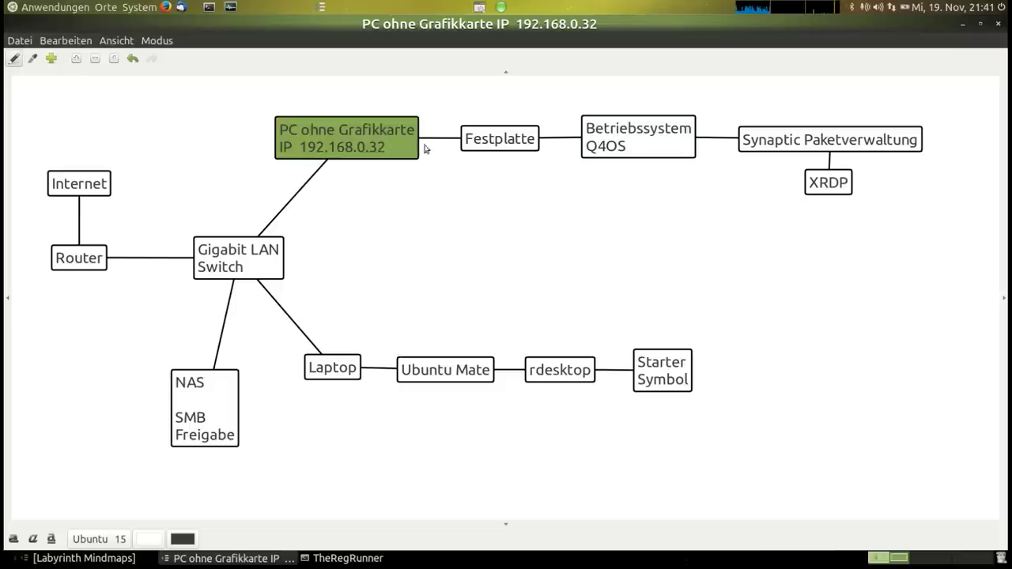
left_click(466, 145)
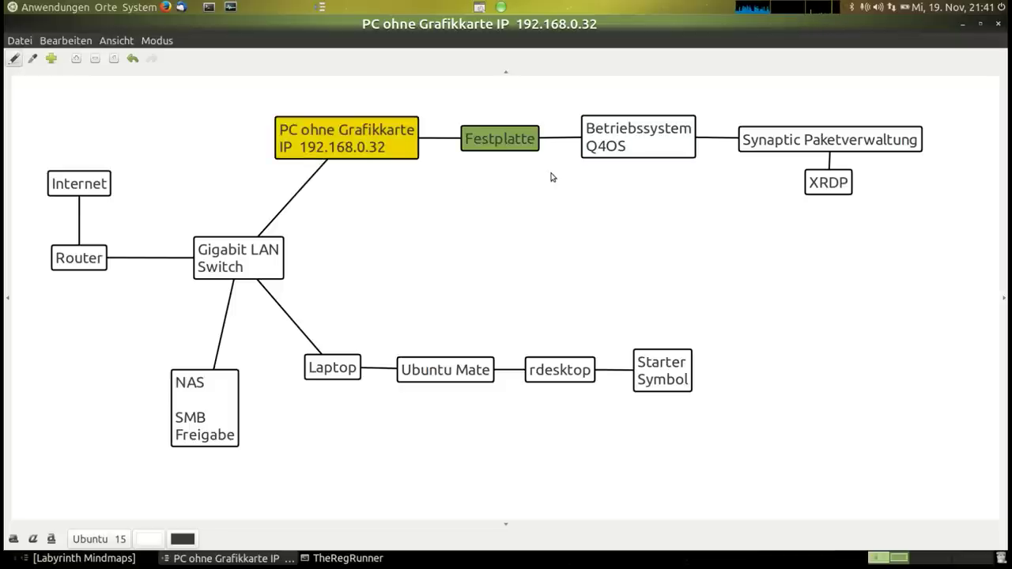
left_click(617, 141)
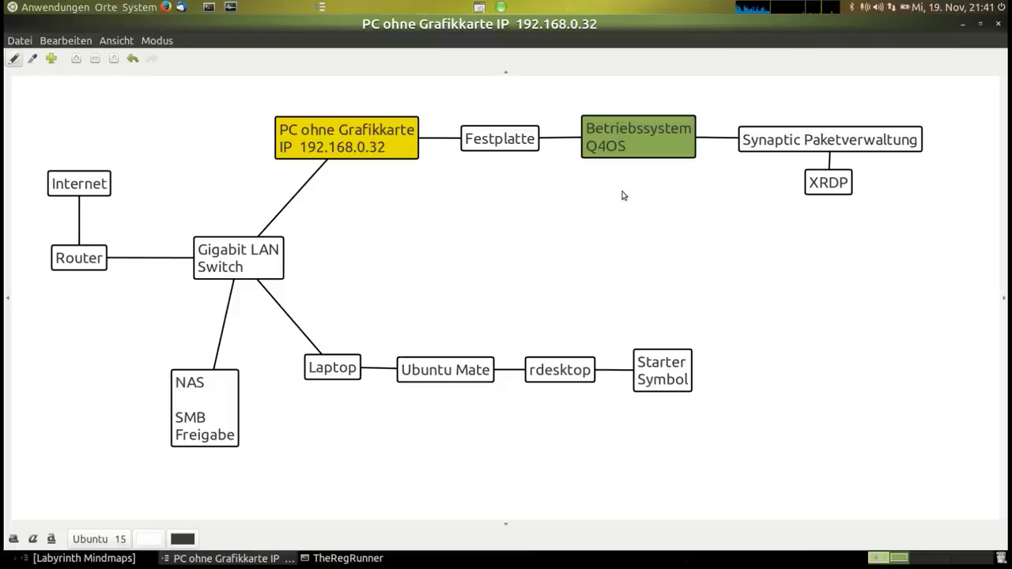
left_click_drag(383, 153, 378, 150)
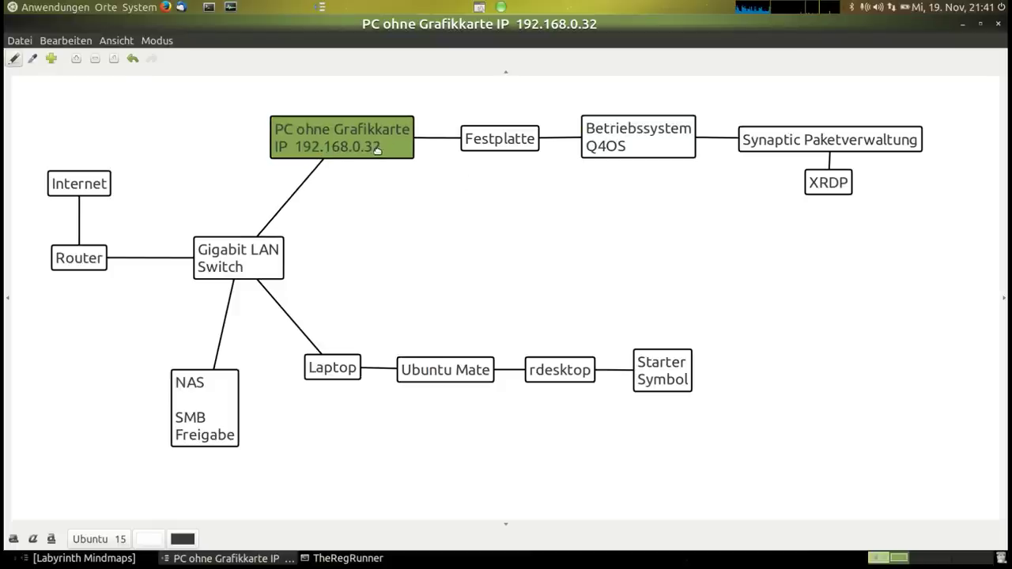
left_click_drag(831, 183, 828, 235)
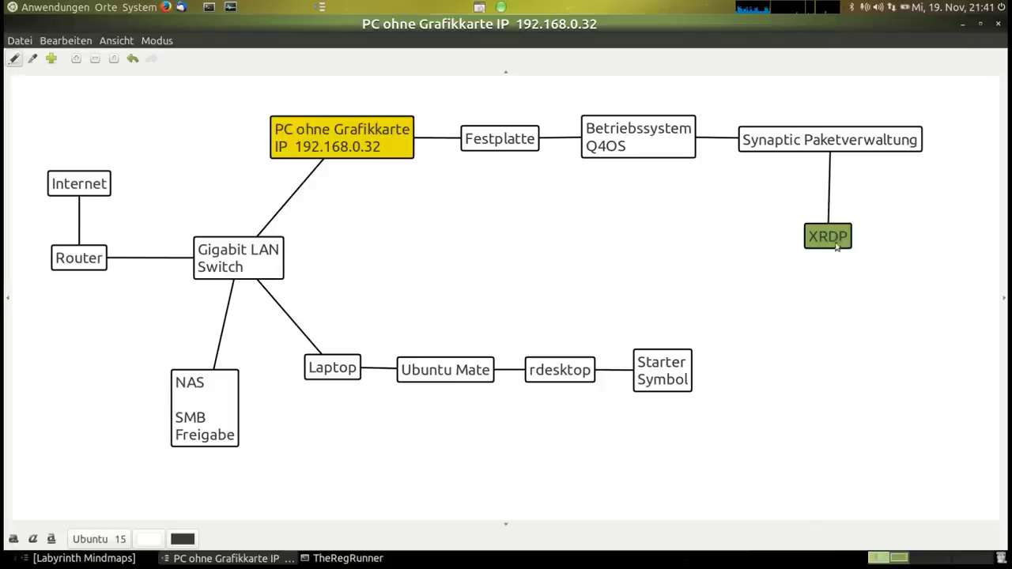
left_click_drag(837, 245, 838, 200)
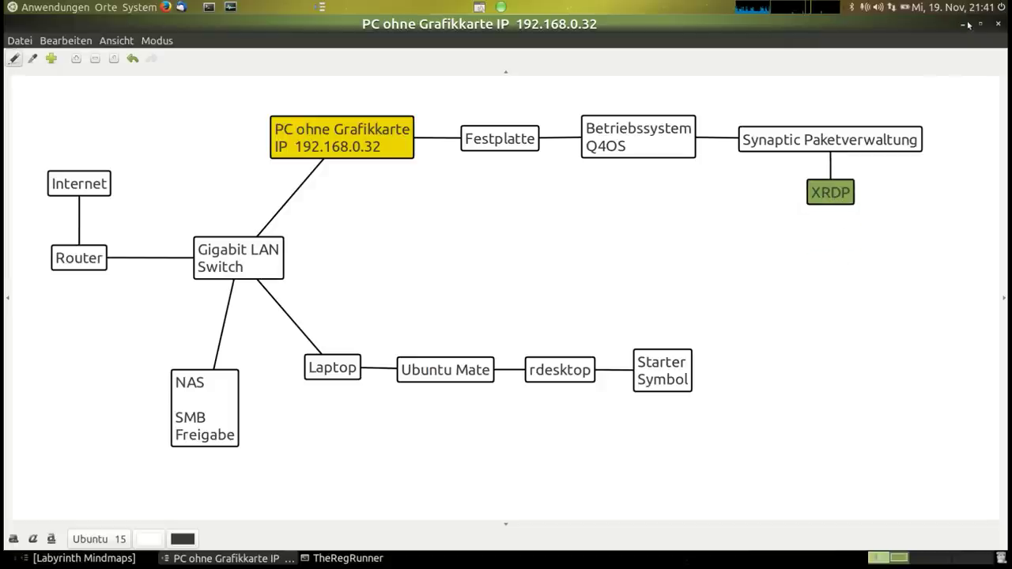
Step: Trace the mind map's connection from Laptop, rdesktop and Starter Symbol to the PC ohne Grafikkarte and XRDP nodes
left_click(311, 378)
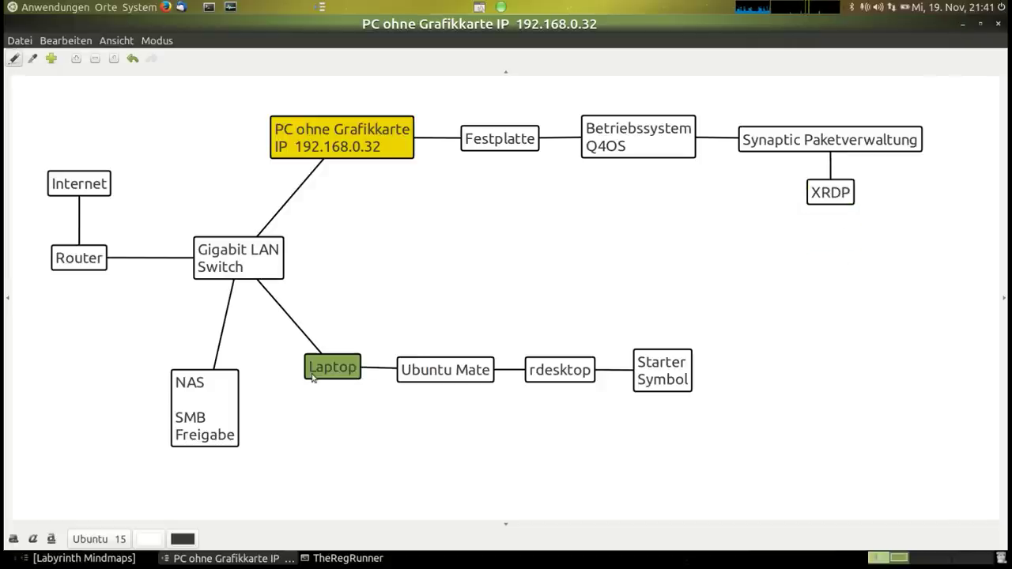
left_click_drag(323, 367, 323, 374)
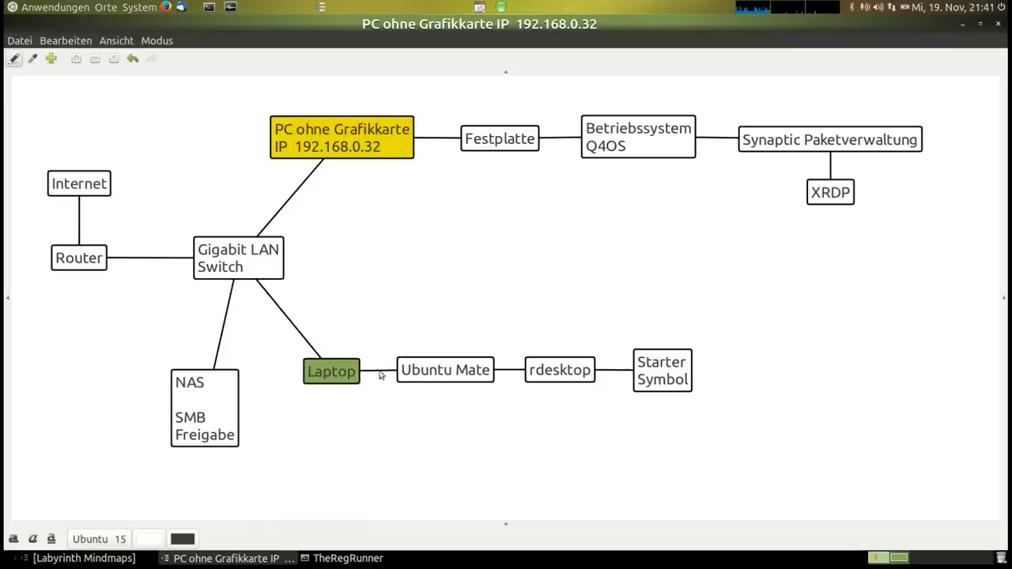
left_click(660, 366)
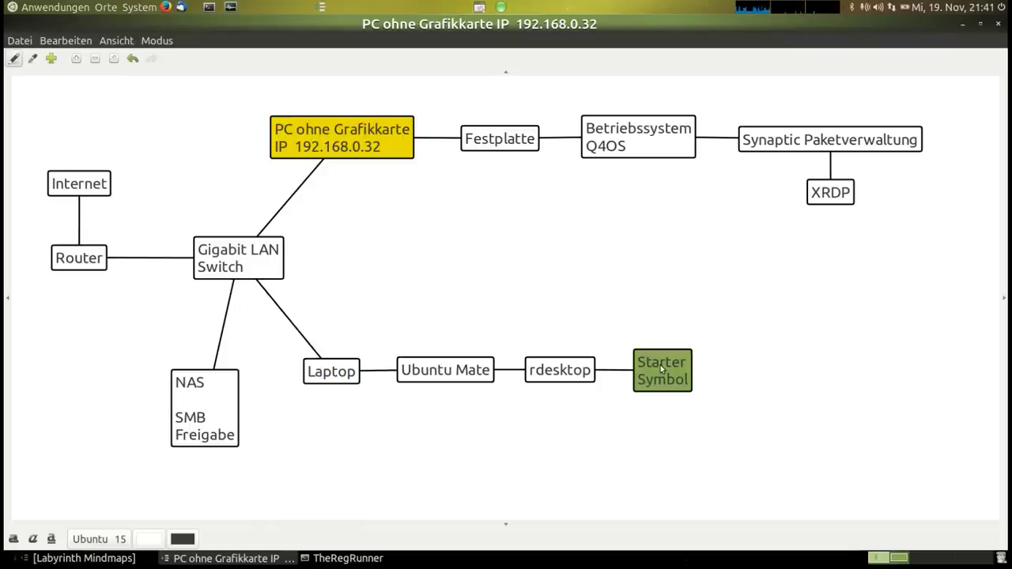
left_click(566, 373)
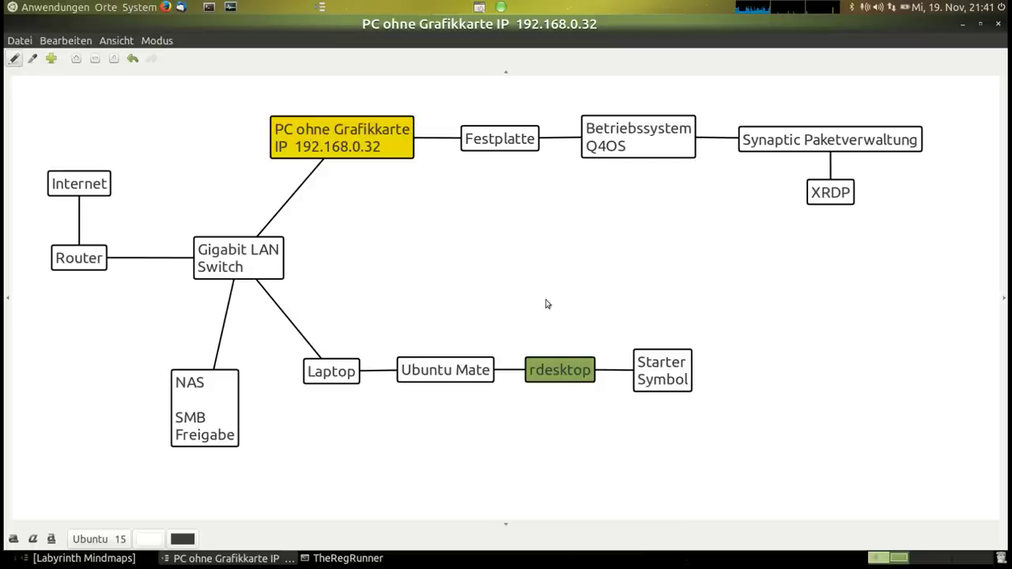
left_click(374, 146)
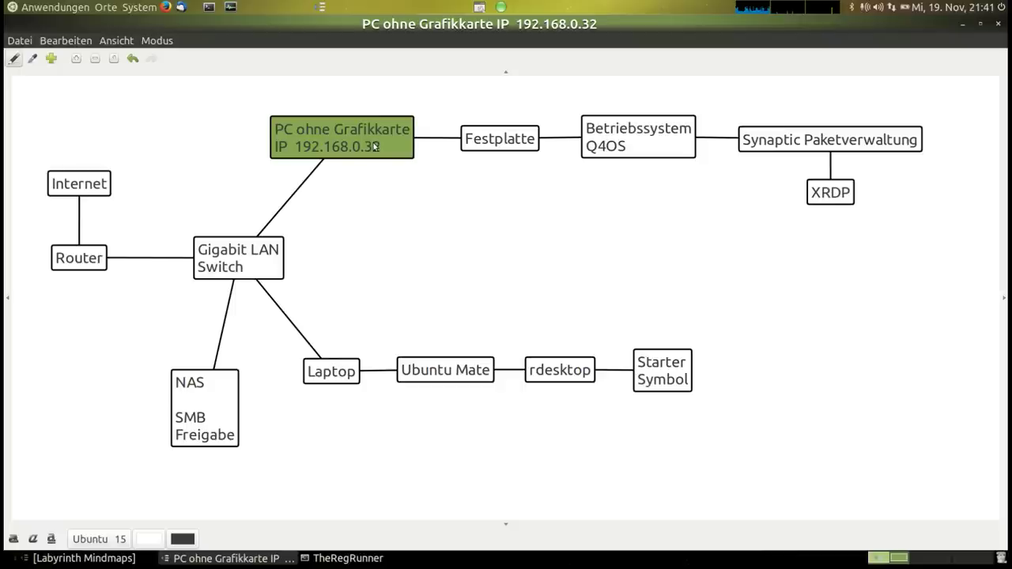
left_click(829, 197)
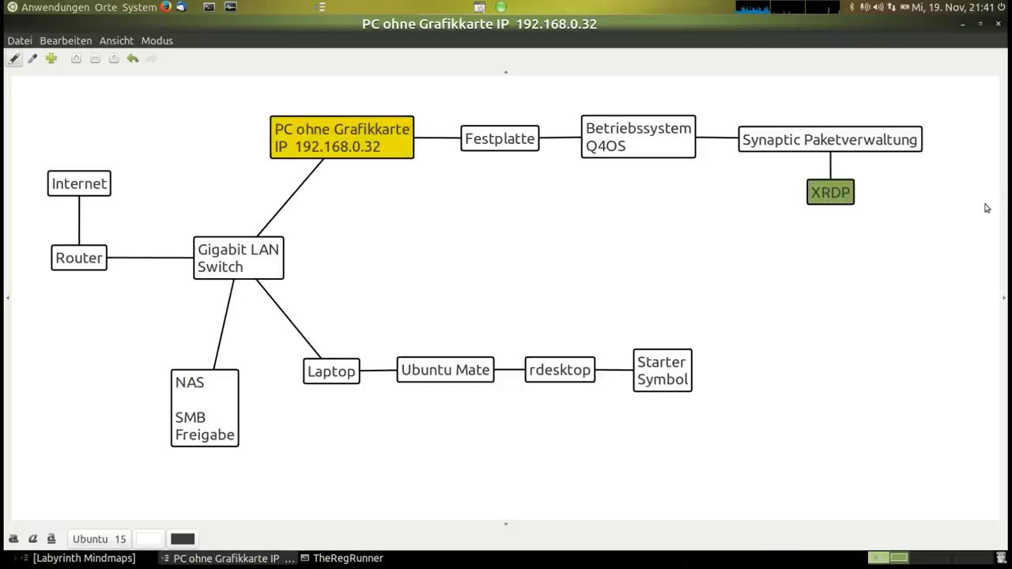
Step: Minimize the mind map, move the rdesktop launcher to the desktop's upper middle, and open its properties with the full command visible
left_click(963, 26)
left_click_drag(911, 68, 544, 152)
right_click(543, 152)
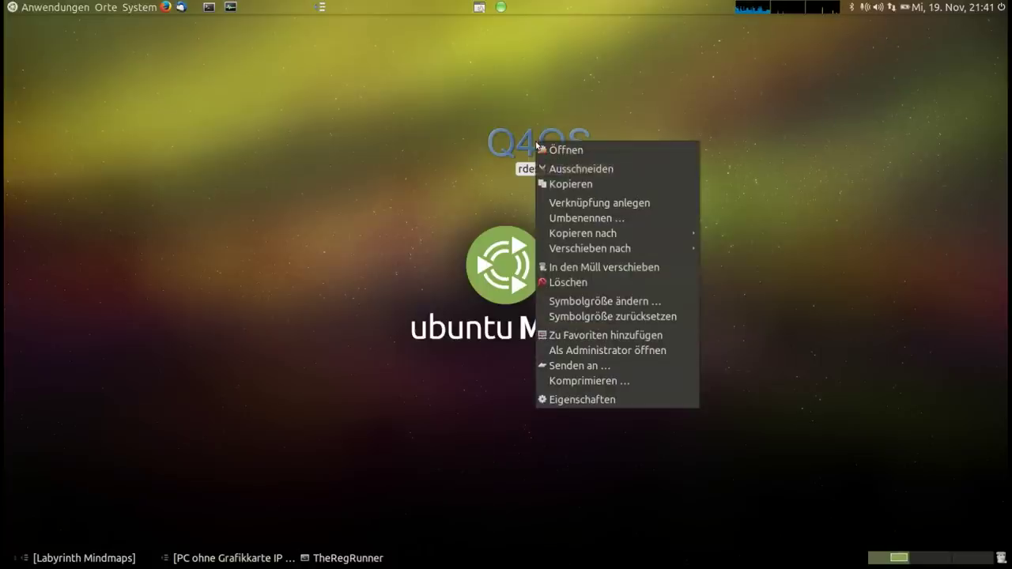
left_click(603, 403)
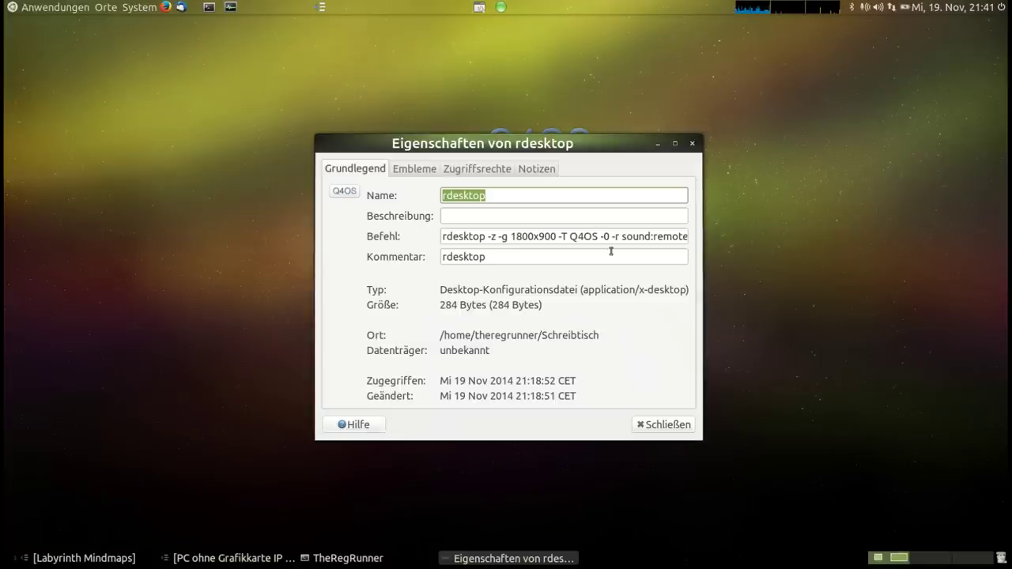
left_click_drag(701, 440, 867, 461)
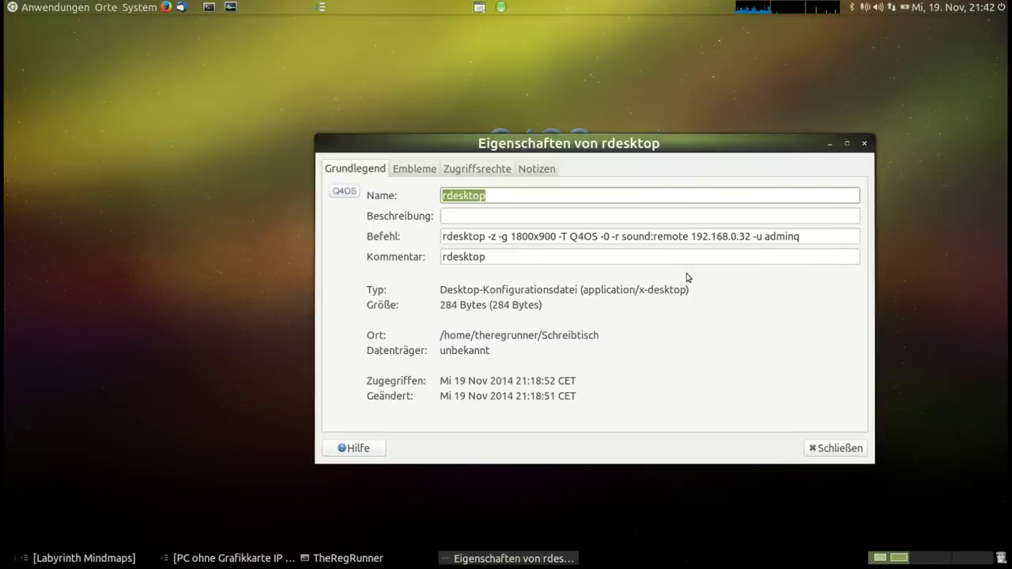
Step: Remove the options -0 -r sound:remote from the rdesktop launcher's command, keeping a space before the IP address
left_click_drag(694, 236, 599, 236)
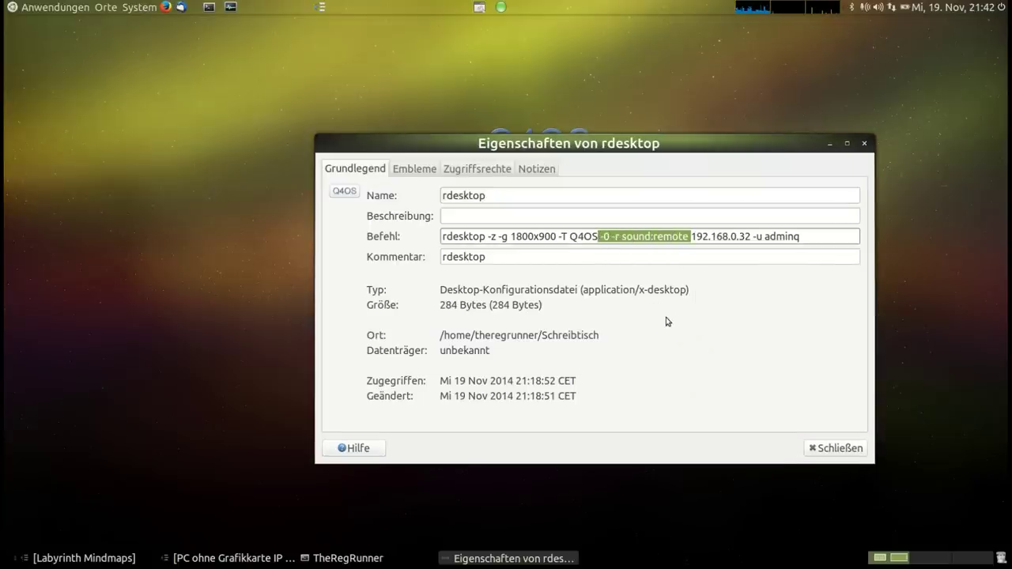
key("Delete")
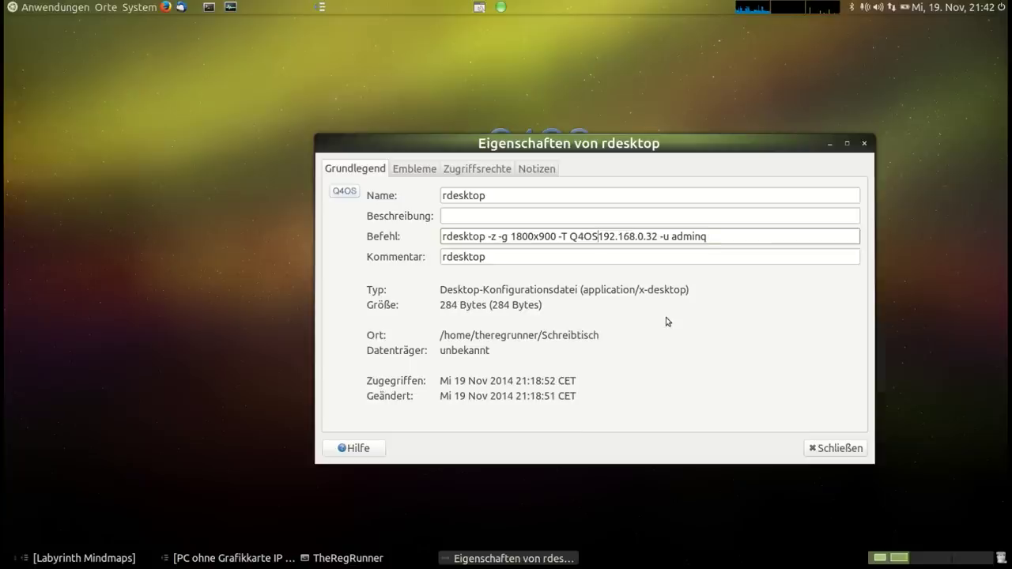
left_click_drag(660, 236, 604, 237)
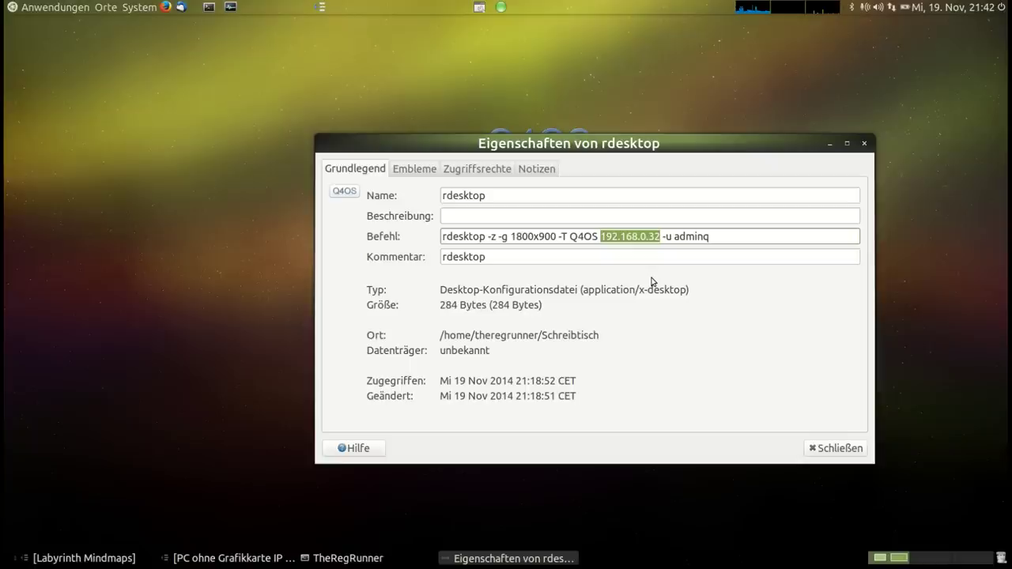
Step: Review the launcher command's program name, options, IP address and user parameter, and close the properties
left_click_drag(639, 154, 608, 125)
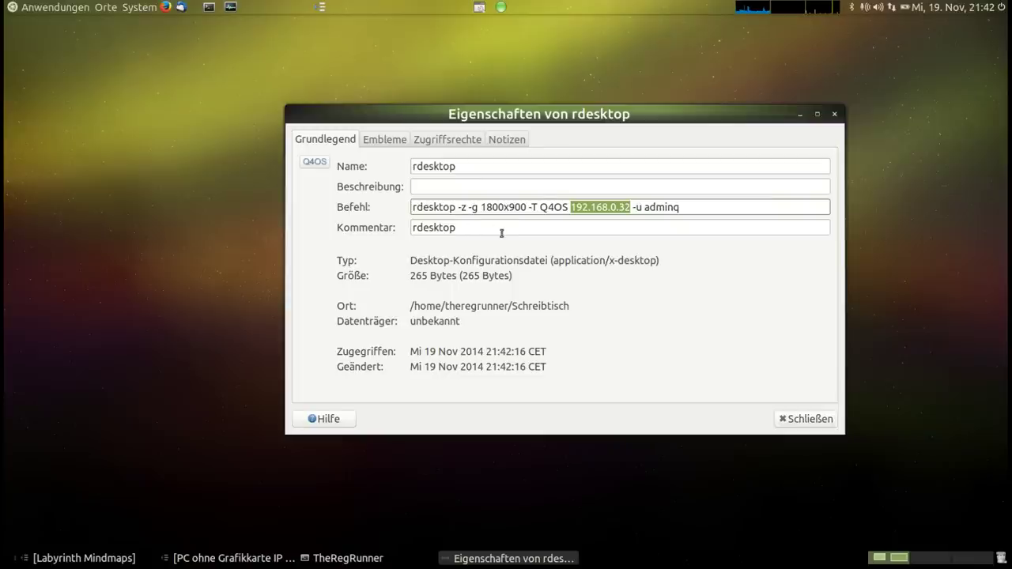
left_click_drag(457, 208, 405, 207)
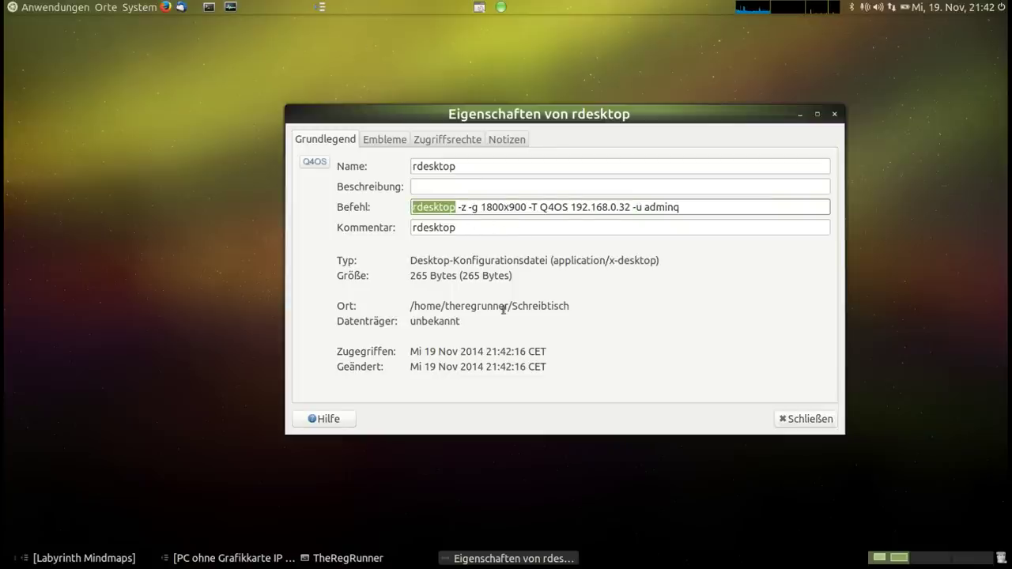
left_click_drag(458, 208, 635, 207)
left_click(545, 208)
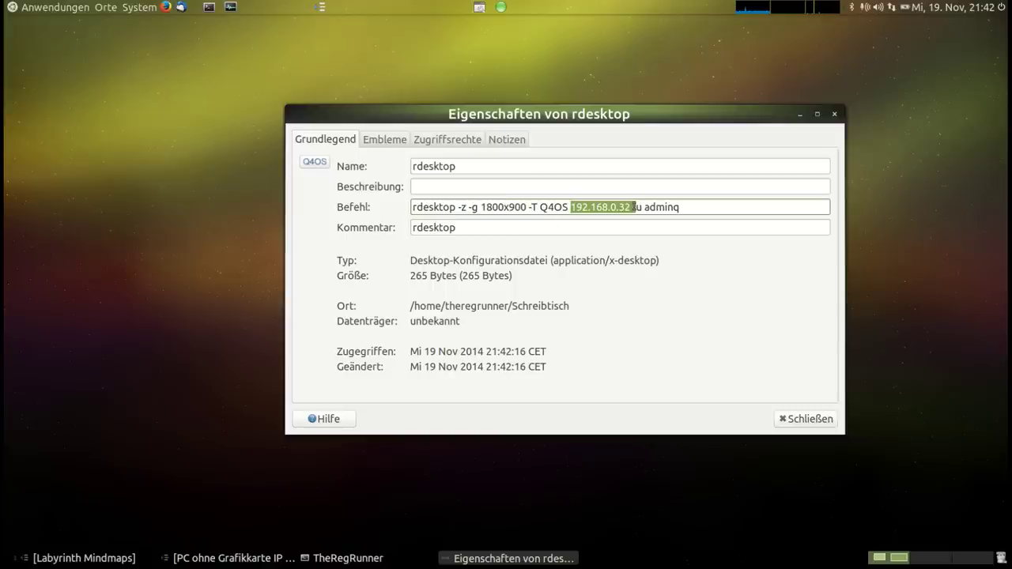
left_click(647, 208)
left_click_drag(633, 207, 684, 207)
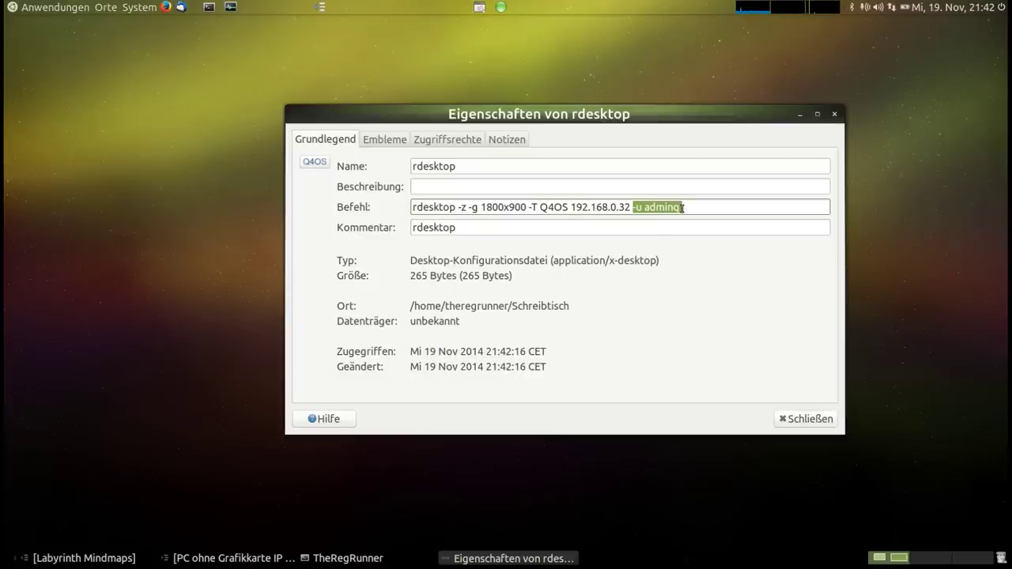
left_click(693, 207)
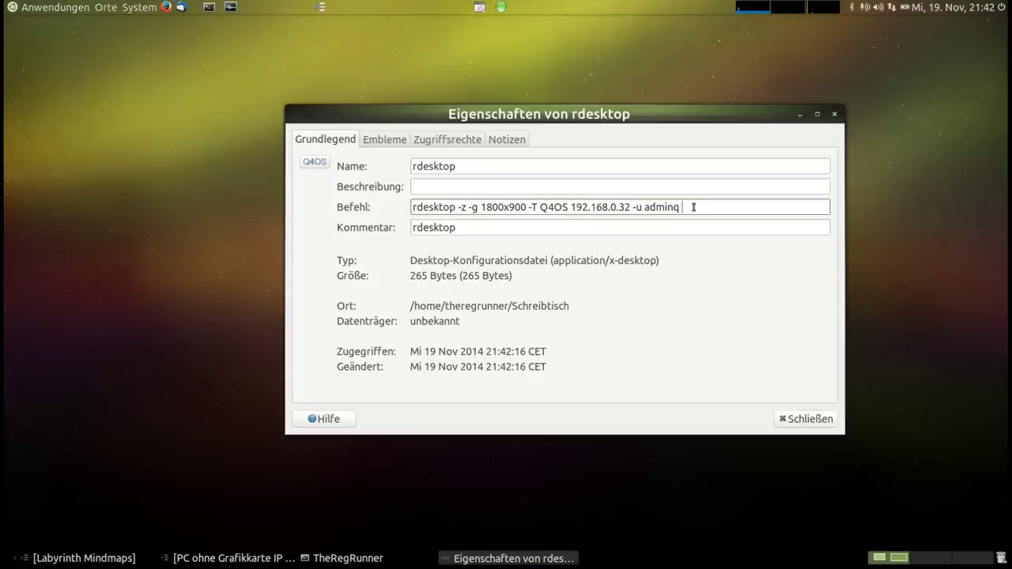
left_click_drag(691, 123, 653, 116)
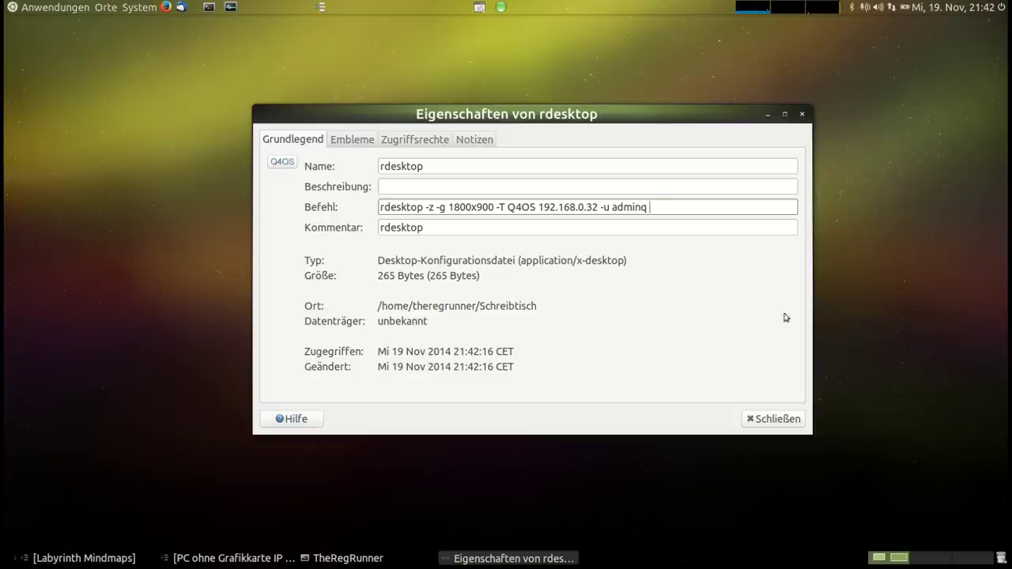
left_click(793, 418)
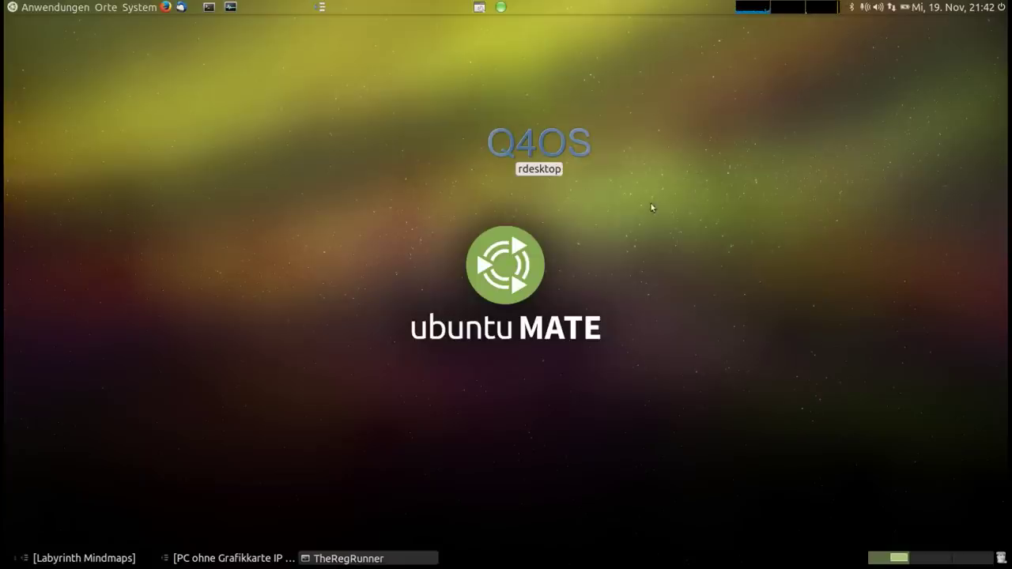
Step: Move the rdesktop launcher toward the desktop's upper-right area and start the Q4OS remote session with it
left_click_drag(583, 169, 828, 158)
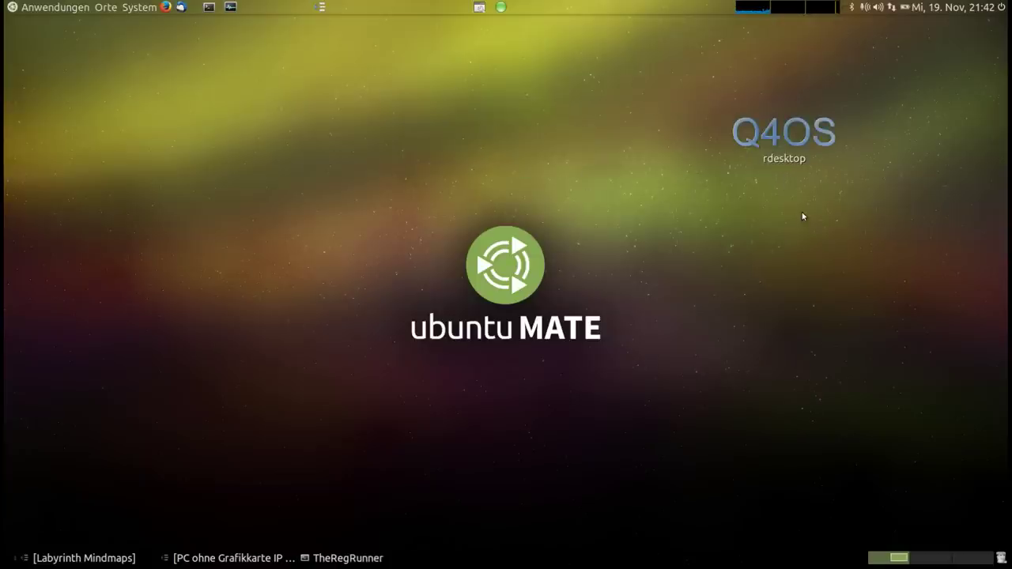
double_click(789, 134)
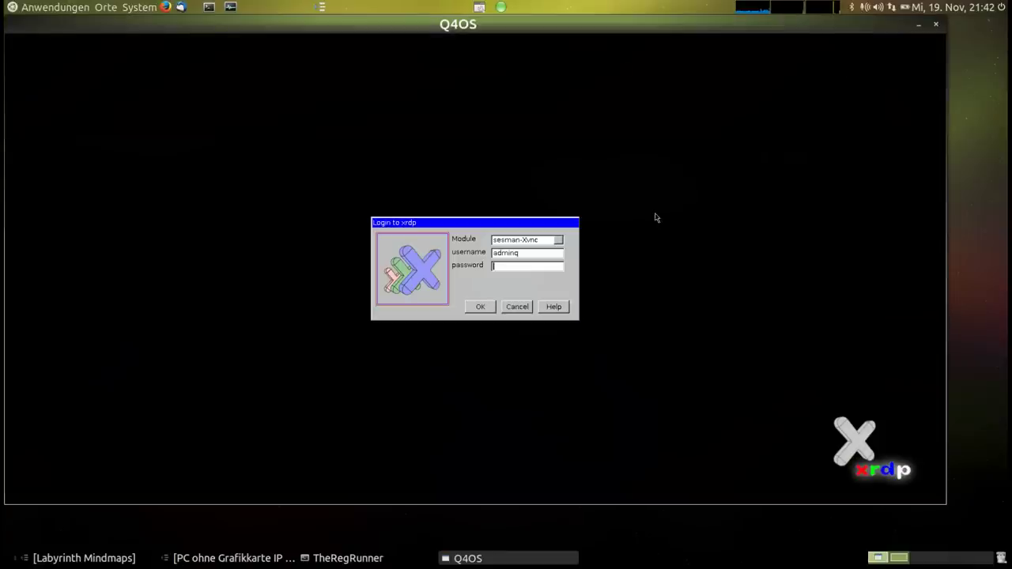
left_click_drag(597, 23, 621, 27)
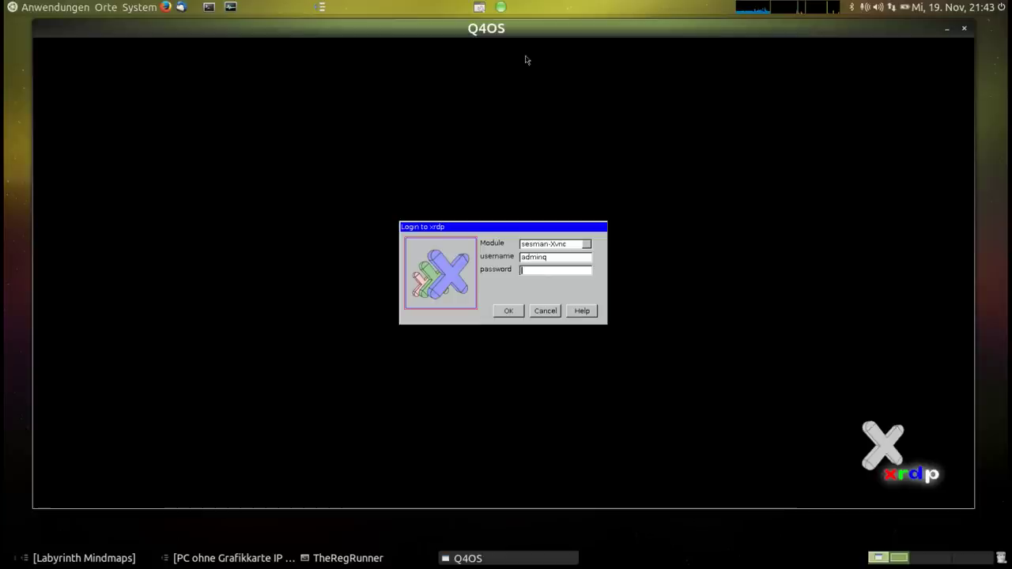
left_click_drag(492, 30, 491, 33)
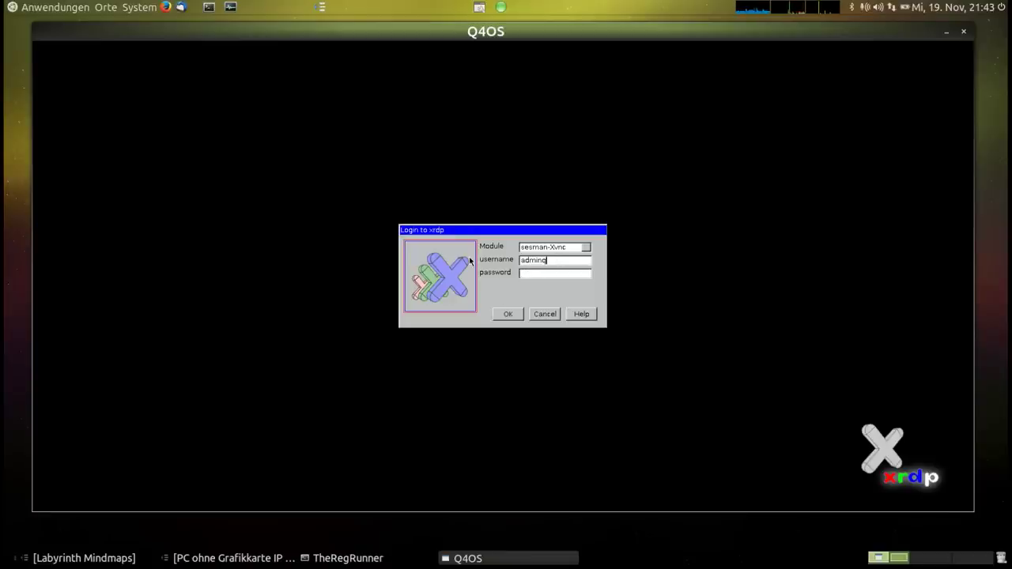
Step: Log in to xrdp with the account password and reposition the Q4OS session window on the desktop
left_click(532, 273)
key("Return")
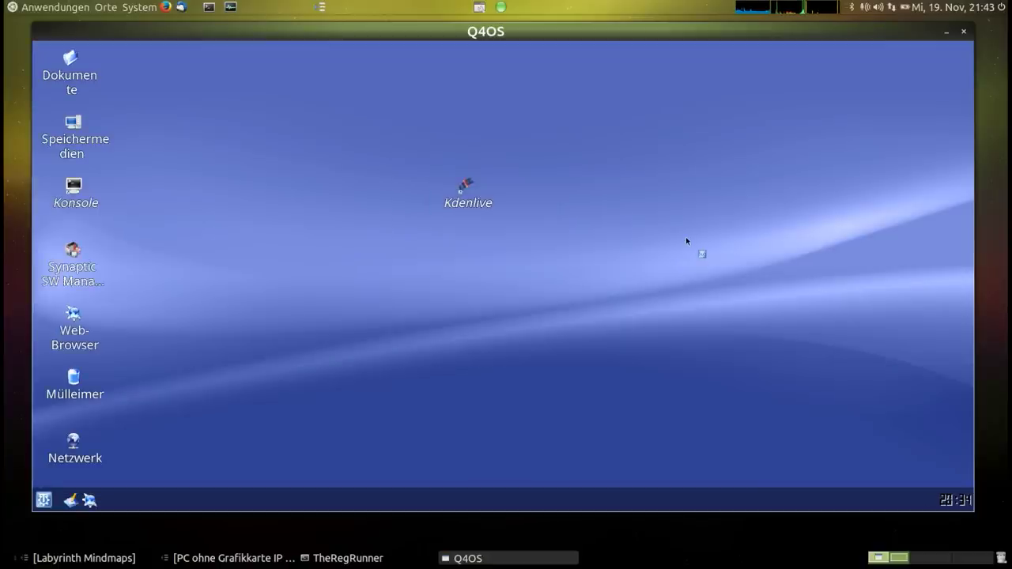
left_click_drag(597, 38, 604, 46)
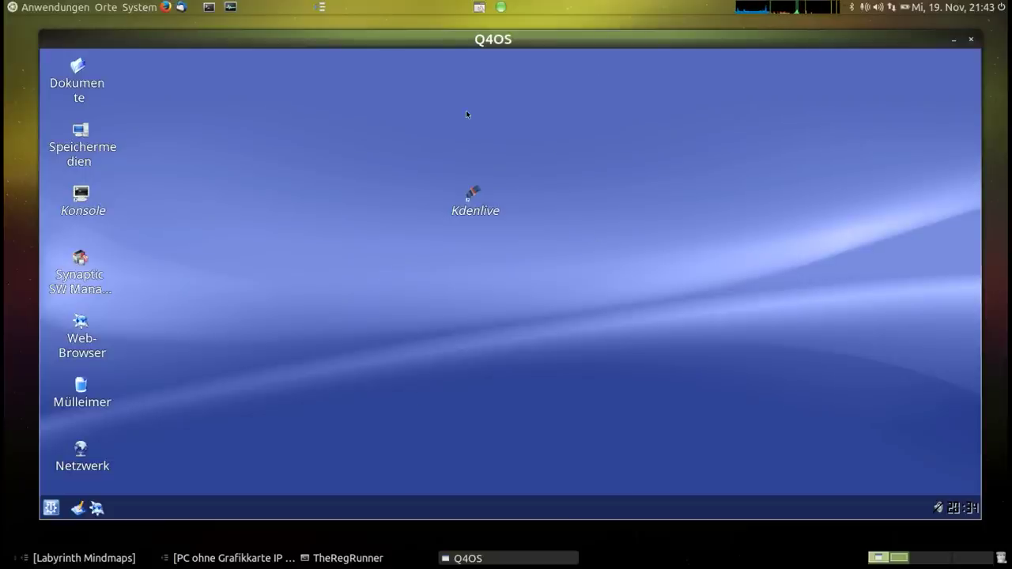
mouse_move(464, 41)
left_mouse_down()
mouse_move(477, 33)
mouse_move(496, 283)
mouse_move(461, 24)
mouse_move(465, 42)
mouse_move(478, 39)
left_mouse_up()
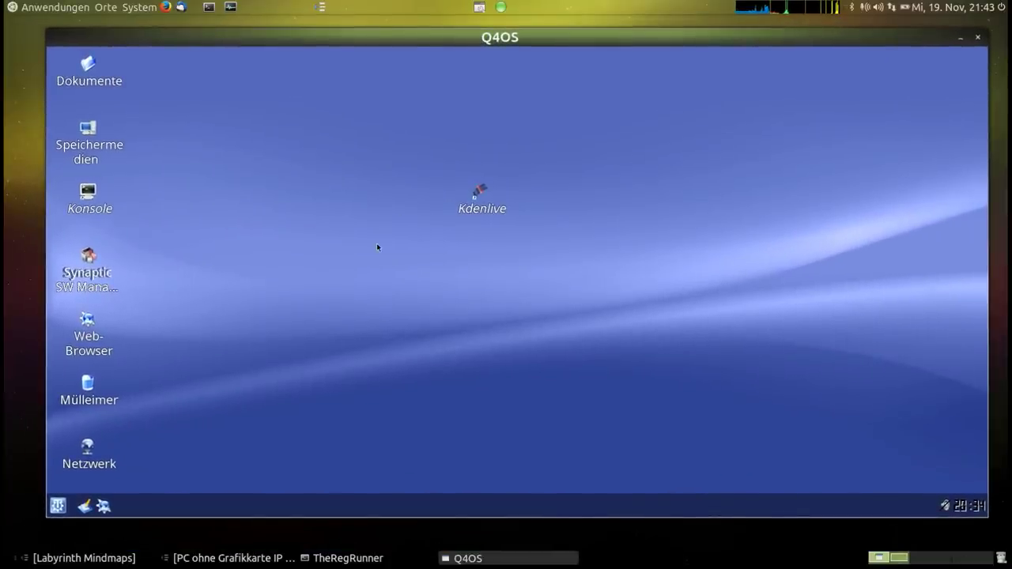
Step: Try to list the Q4OS PC's network interfaces by running ifconfig in the Linux console, and close the console
left_click(92, 204)
left_click_drag(316, 61, 439, 62)
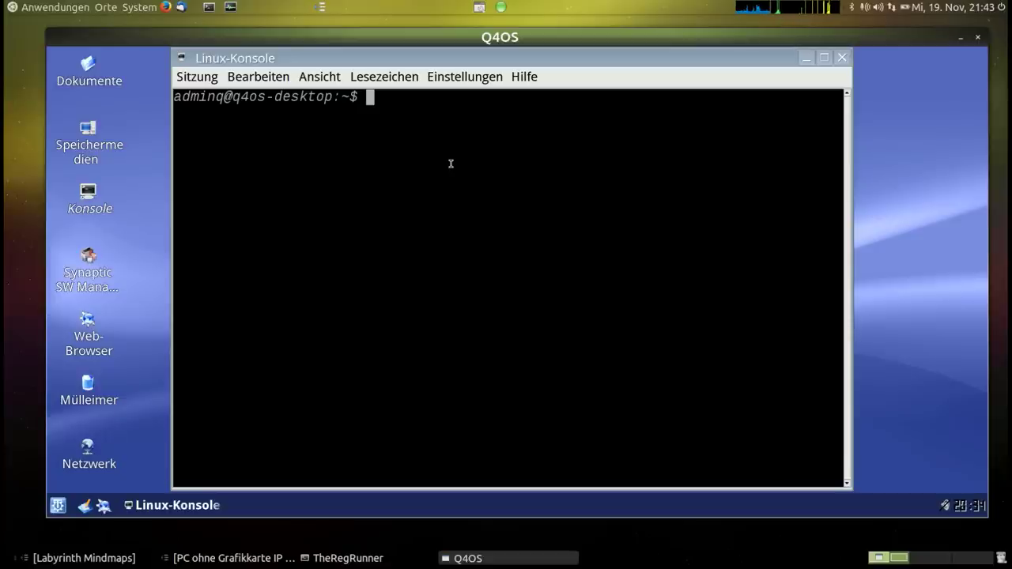
type("ifconfig")
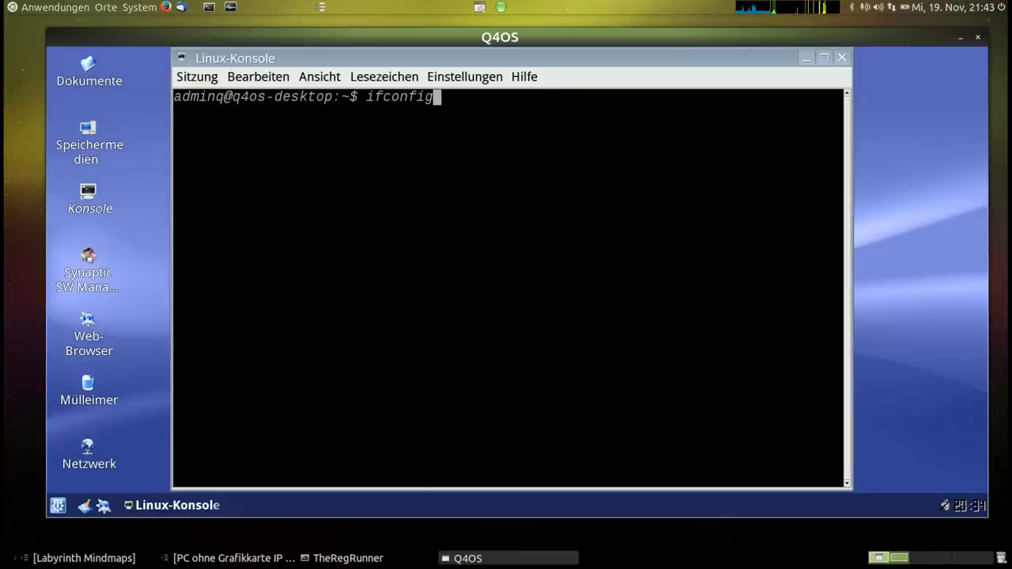
key("Return")
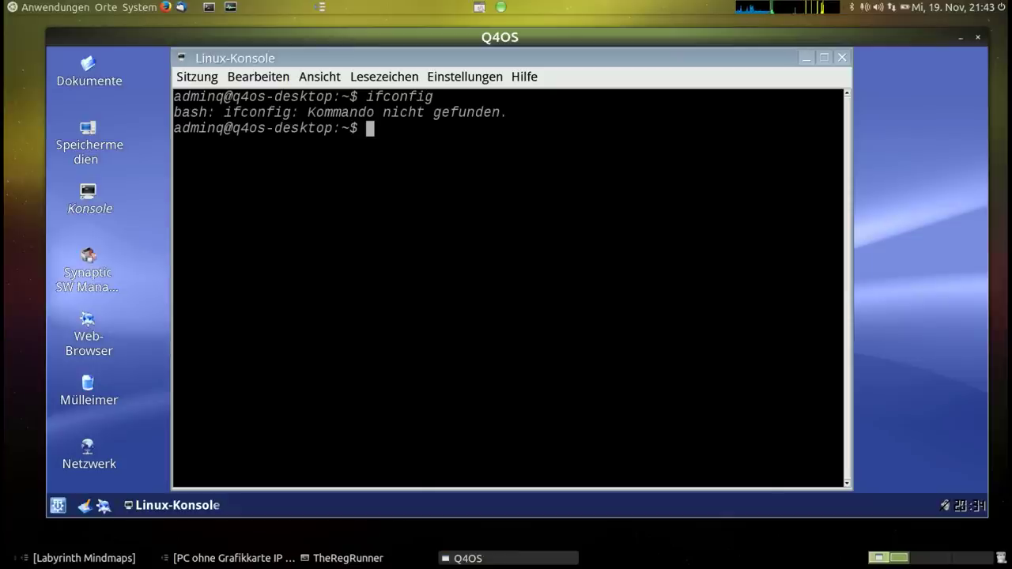
left_click_drag(463, 69, 463, 85)
left_click(847, 74)
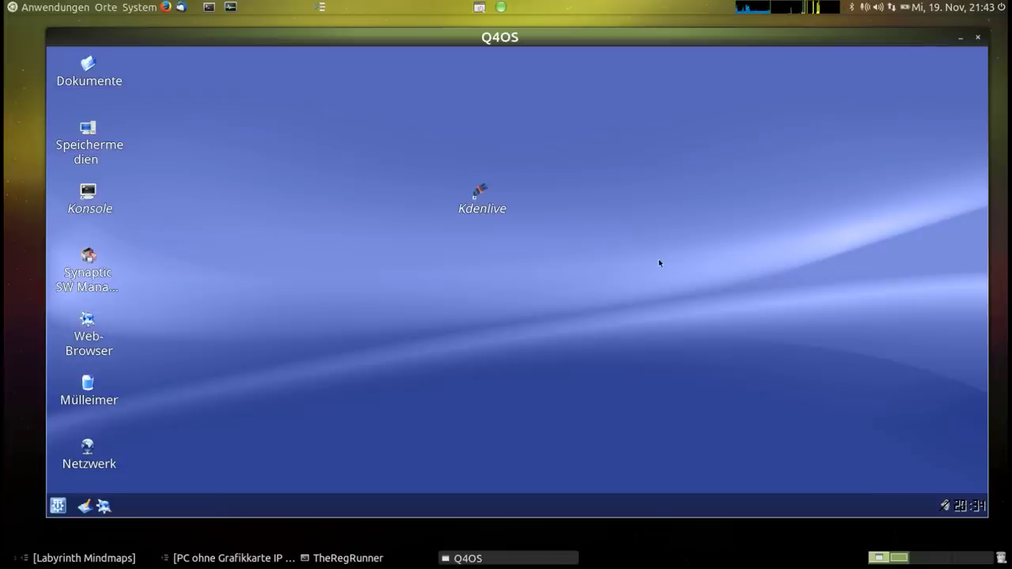
Step: Open the Netzwerkschnittstellen information under Angeschlossene Geräte in the Q4OS control panel, with its window maximized
left_click(57, 507)
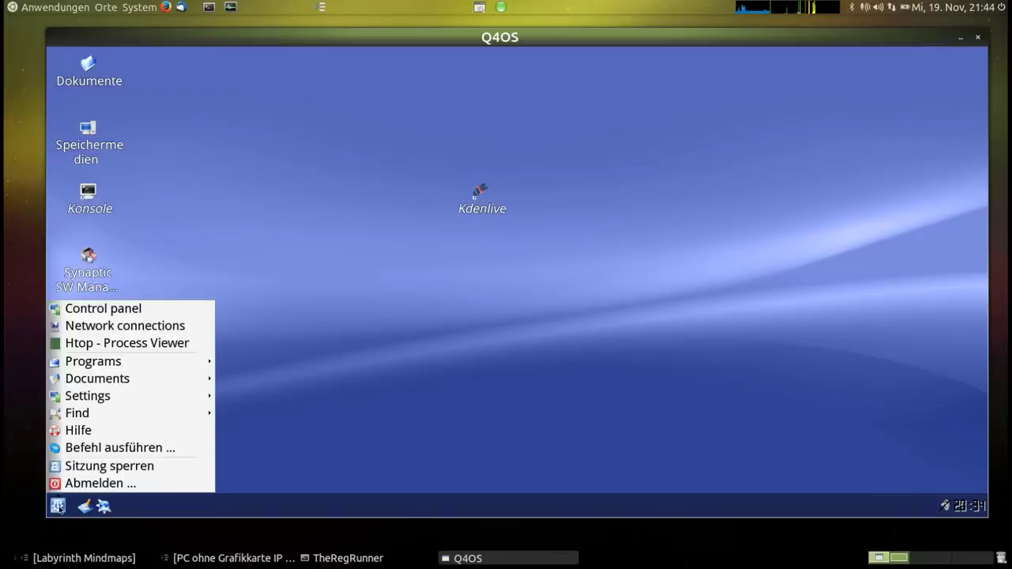
left_click(129, 310)
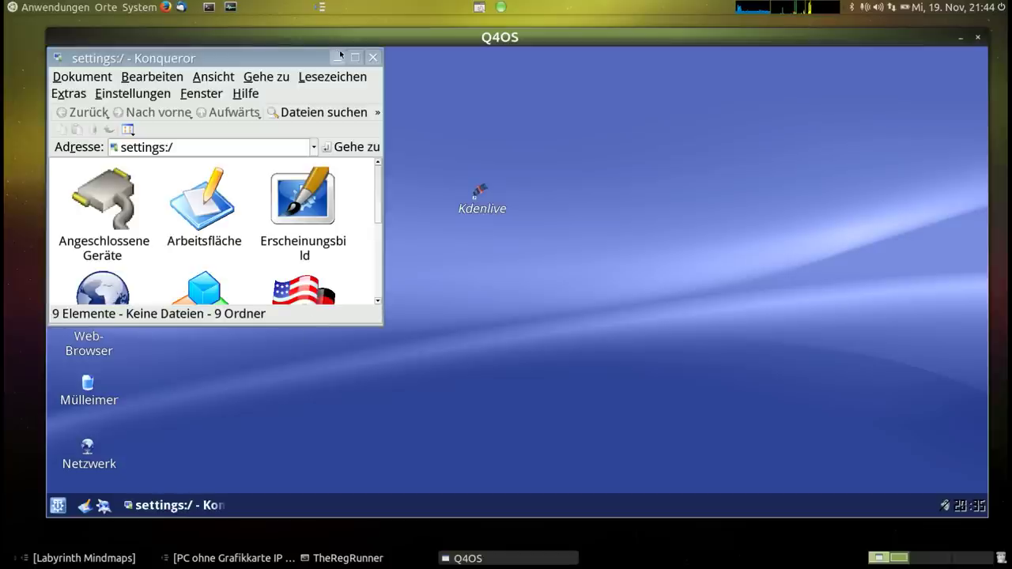
left_click(355, 57)
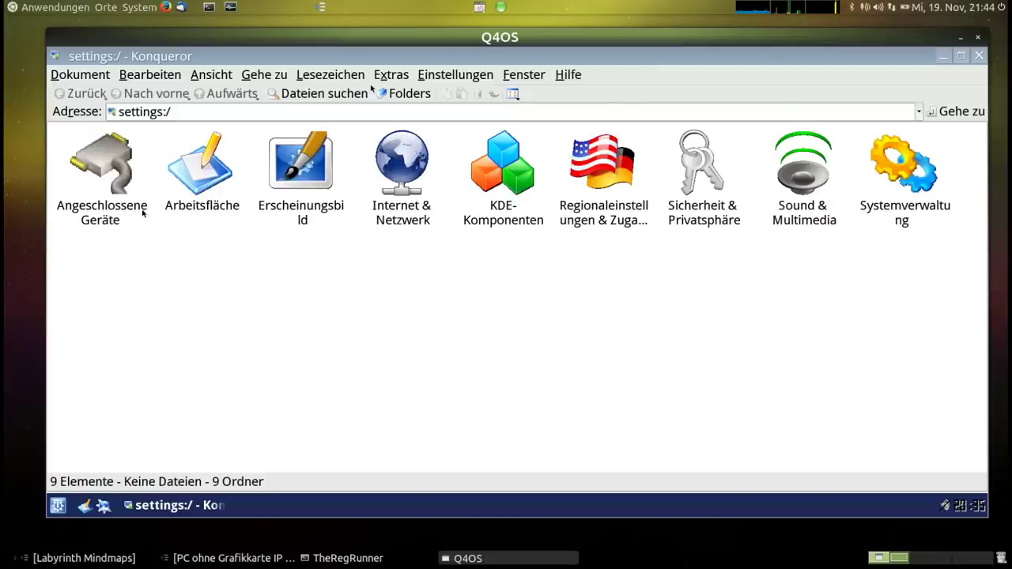
left_click(105, 155)
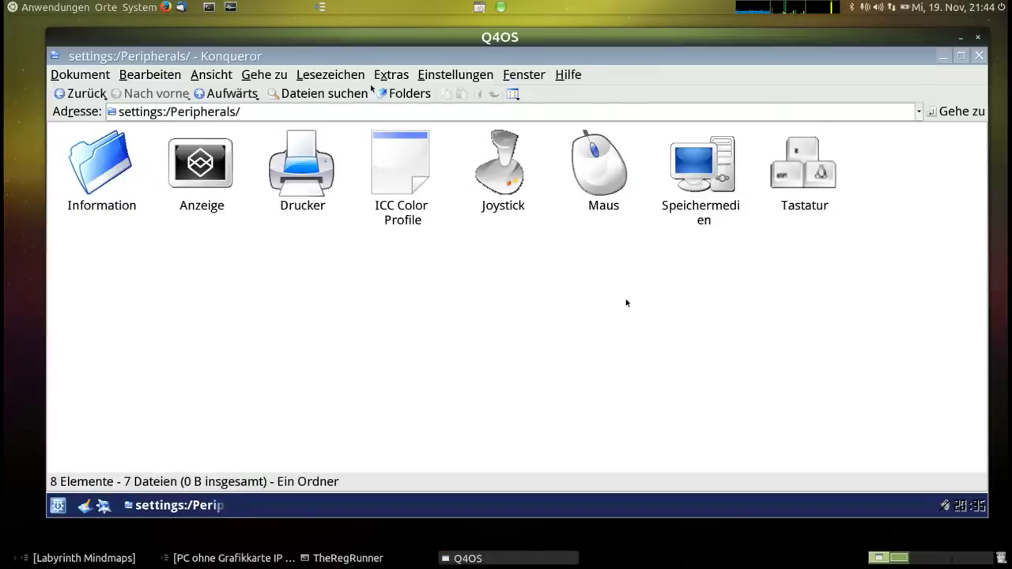
left_click(113, 164)
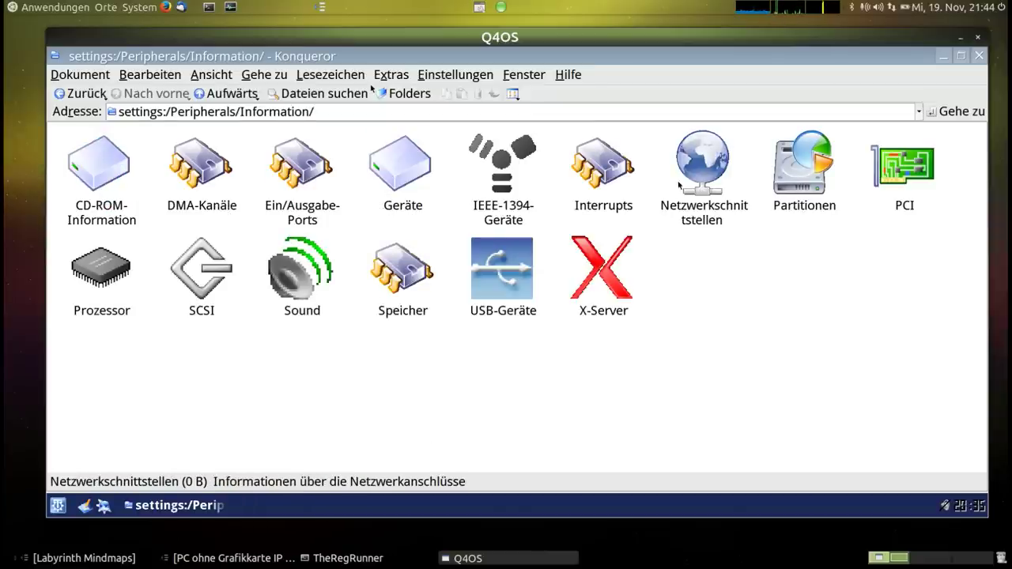
left_click(710, 160)
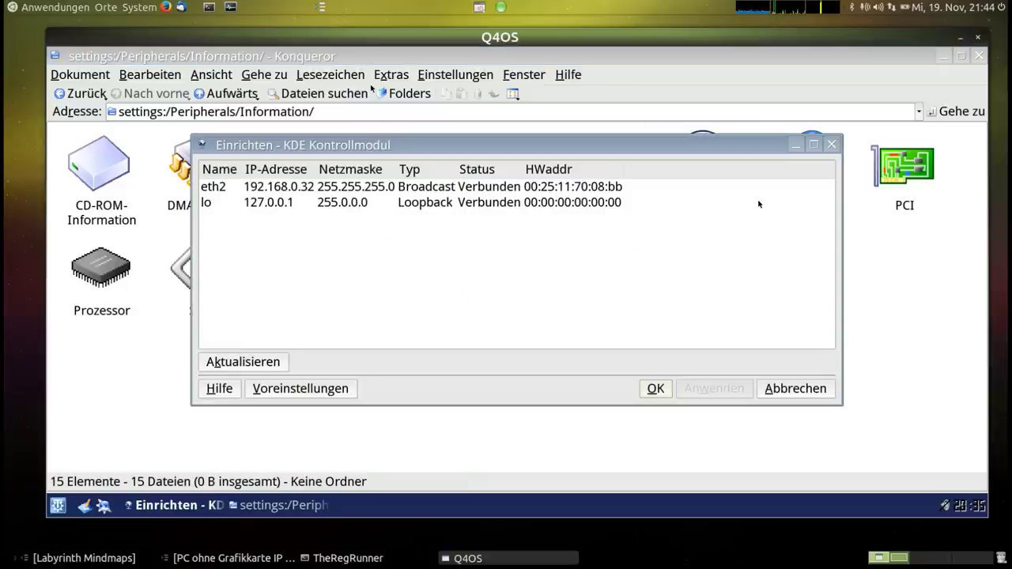
Step: Examine the eth2 interface's IP address, and close the network information and the control panel
left_click(324, 186)
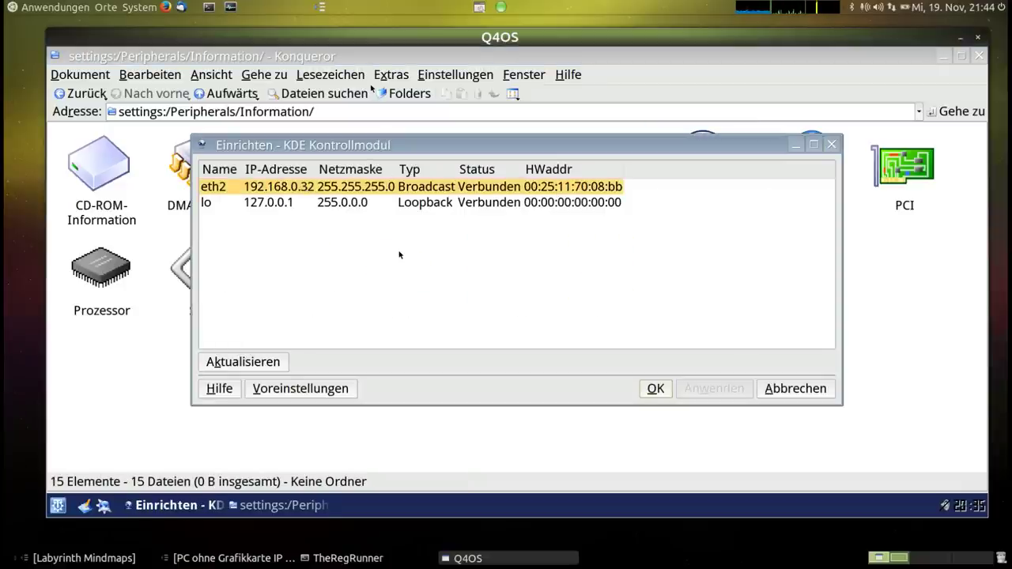
left_click_drag(474, 145, 475, 152)
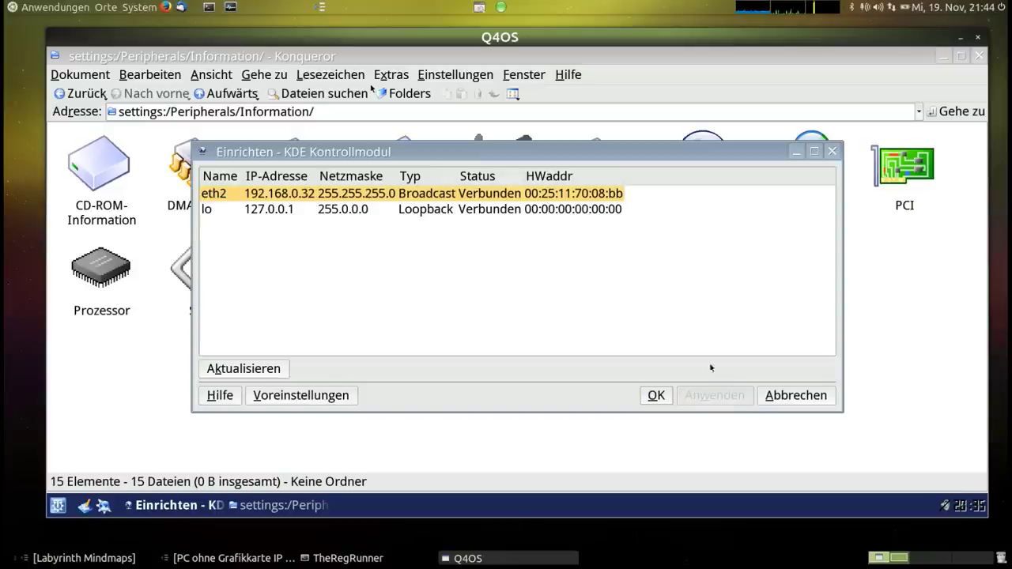
left_click(792, 397)
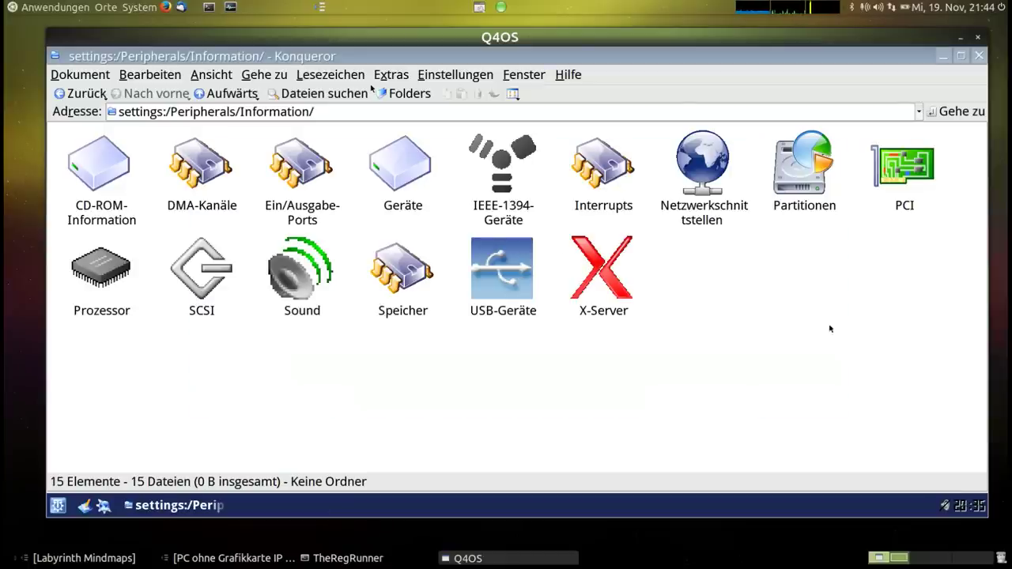
key("ctrl+w")
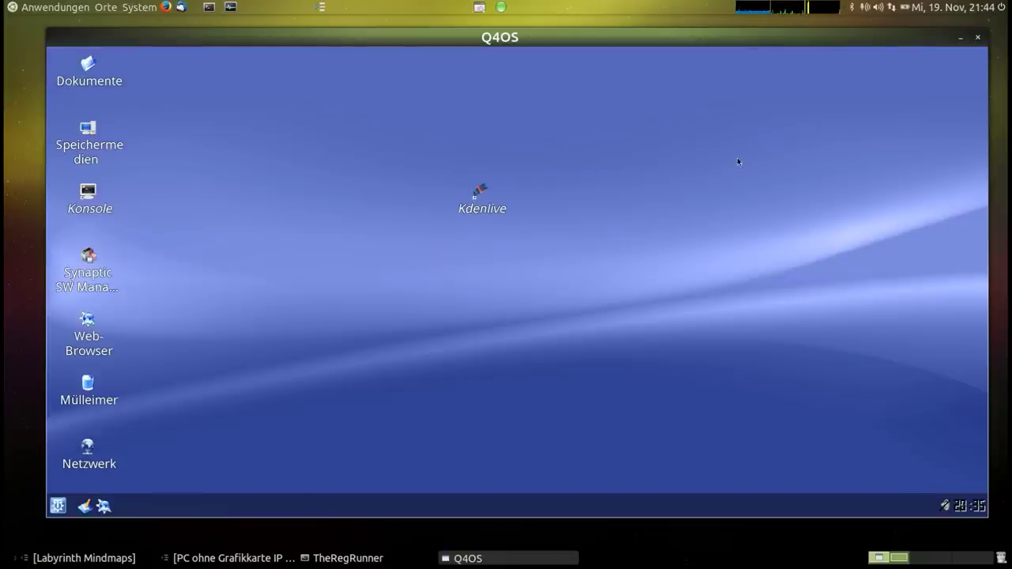
Step: Show Kdenlive running in the remote session, shift the Q4OS session window slightly, and close Kdenlive
mouse_move(690, 39)
left_mouse_down()
mouse_move(681, 39)
mouse_move(701, 31)
left_mouse_up()
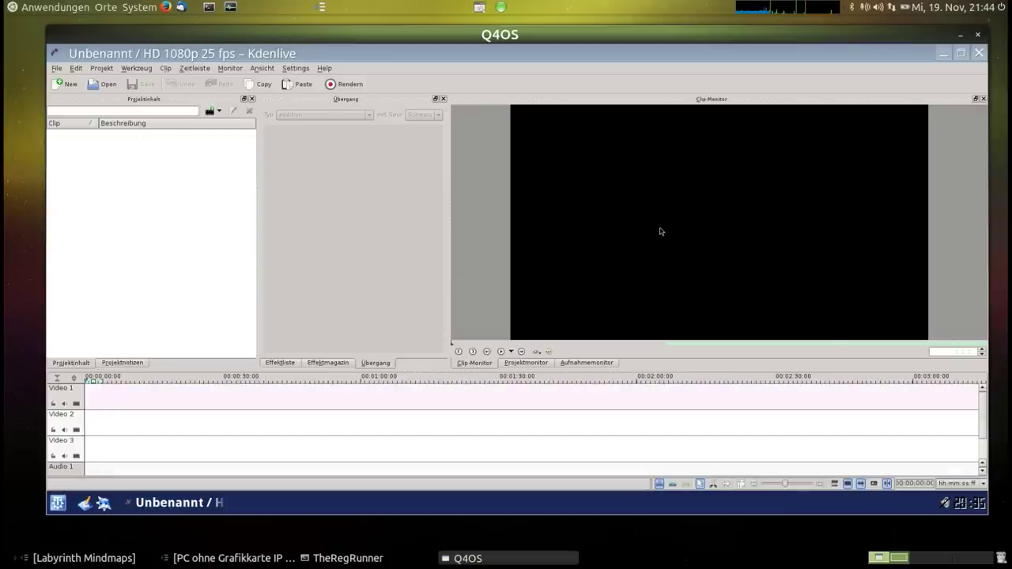
mouse_move(868, 39)
left_mouse_down()
mouse_move(826, 39)
mouse_move(862, 38)
left_mouse_up()
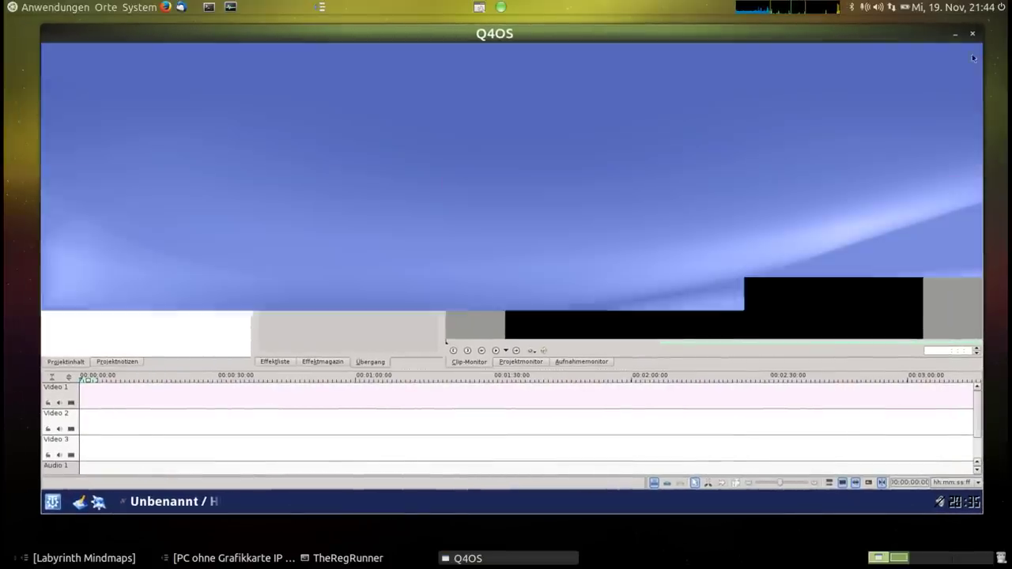
left_click(973, 52)
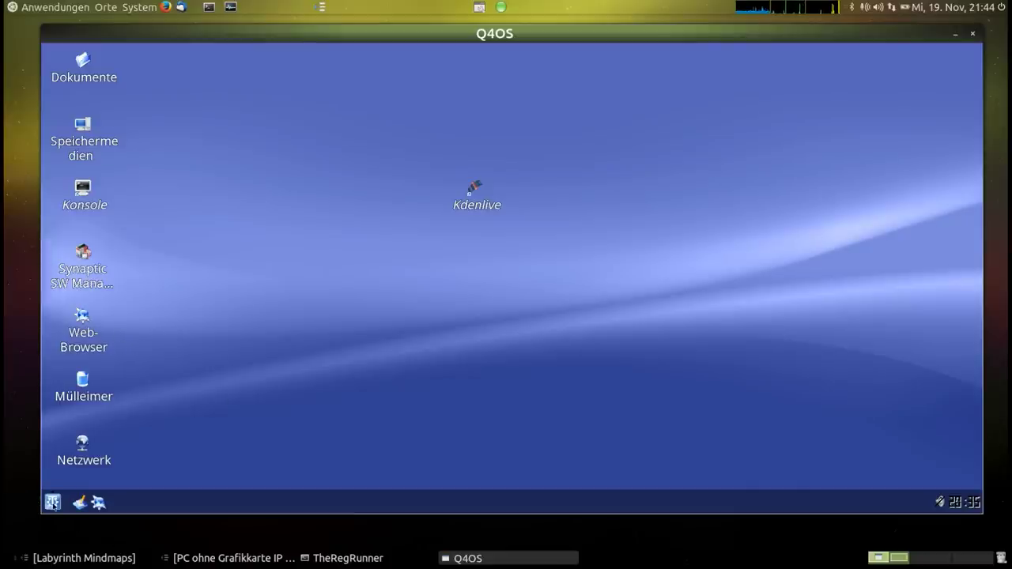
Step: Open the NAS share from the Q4OS network folder, with the folder window placed near the middle of the desktop
left_click(82, 445)
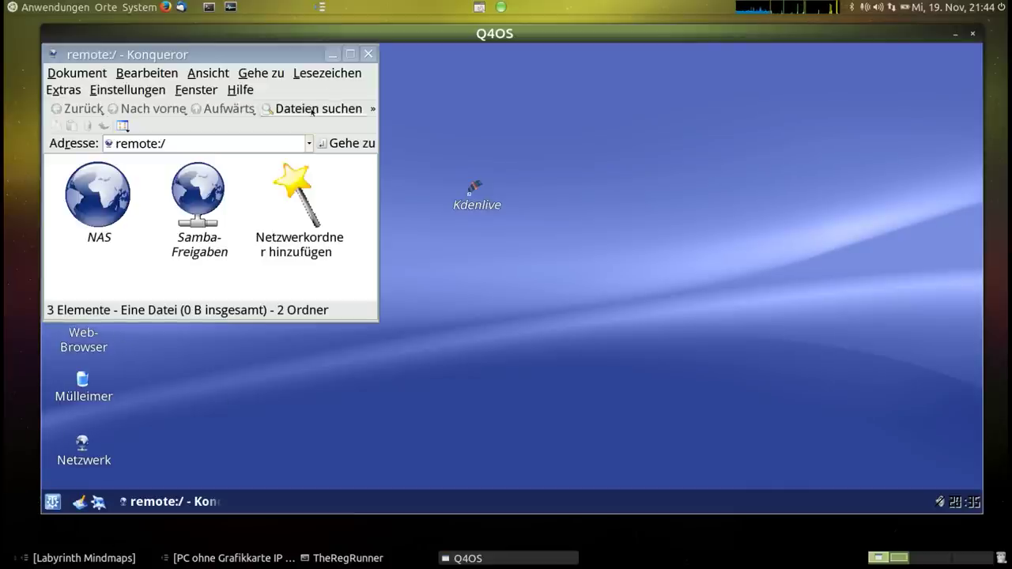
left_click_drag(311, 50, 633, 82)
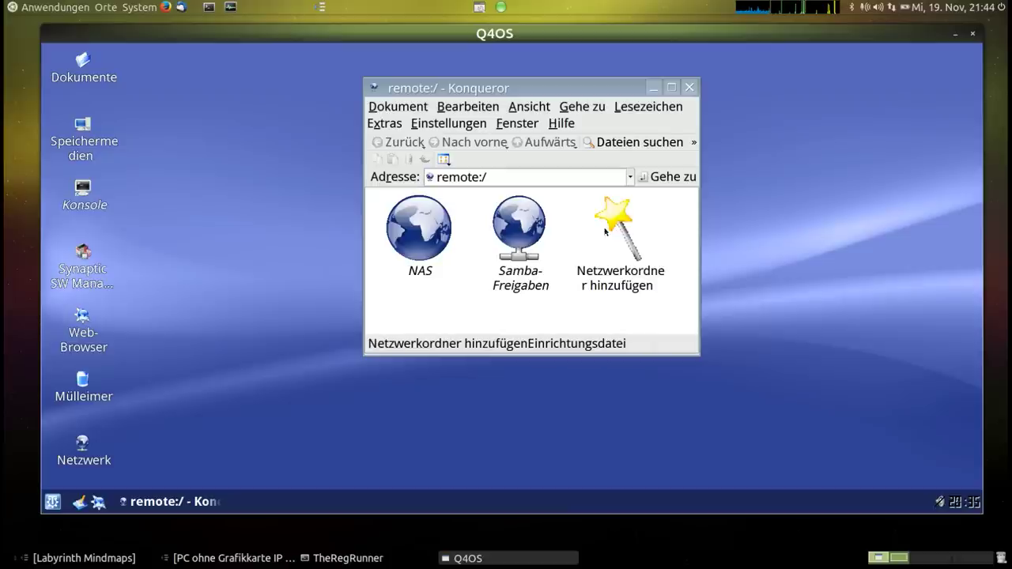
left_click(419, 230)
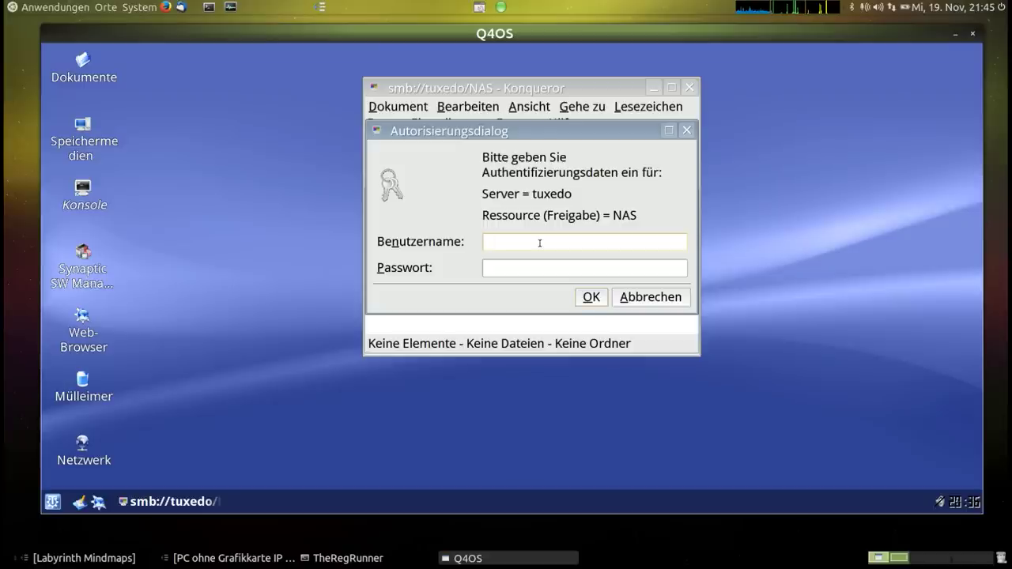
Step: Authenticate to the NAS share with the user name and account password, and maximize the share's folder window
type("theregr")
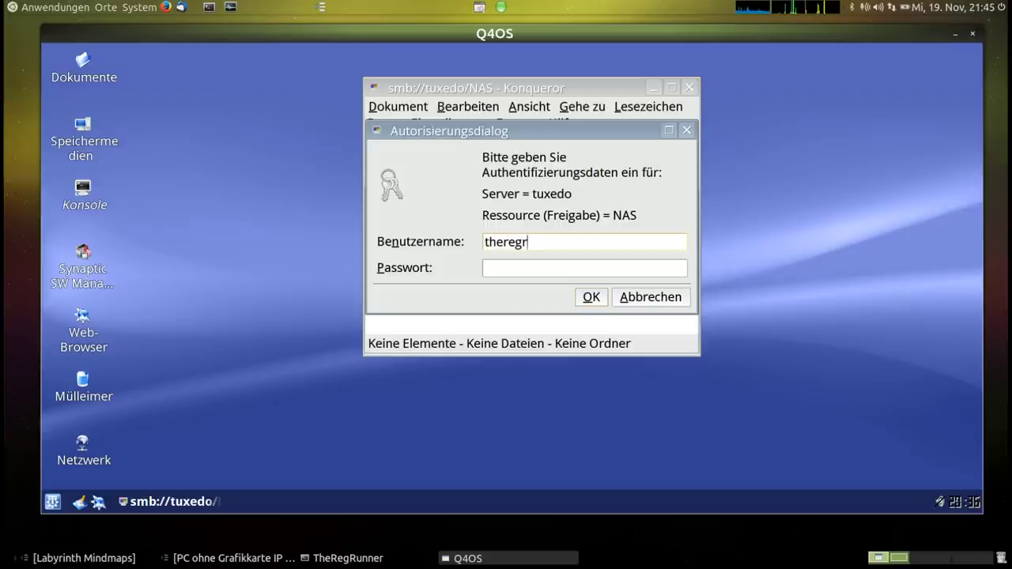
type("unner")
key("Tab")
type("****")
key("Return")
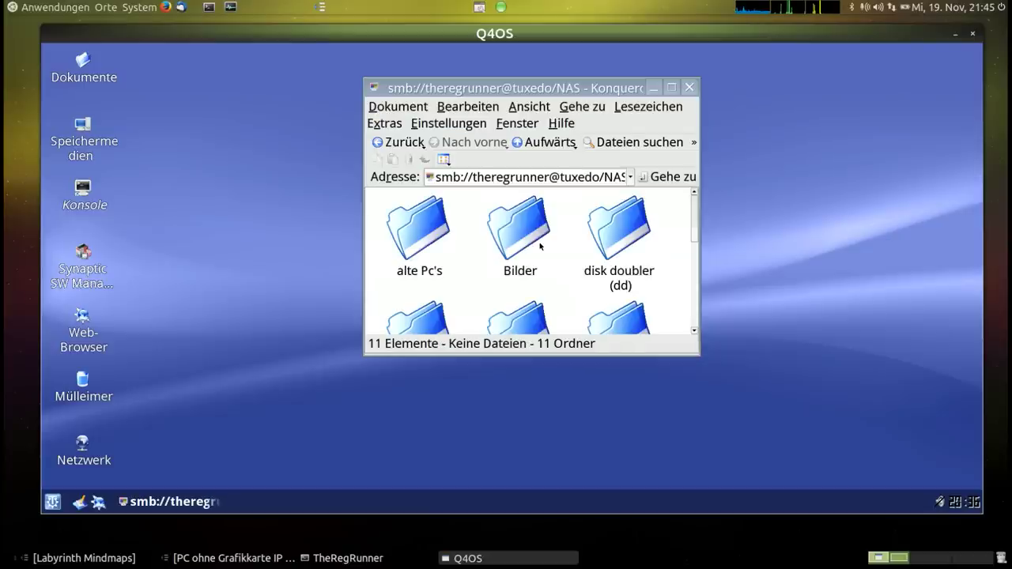
left_click(672, 88)
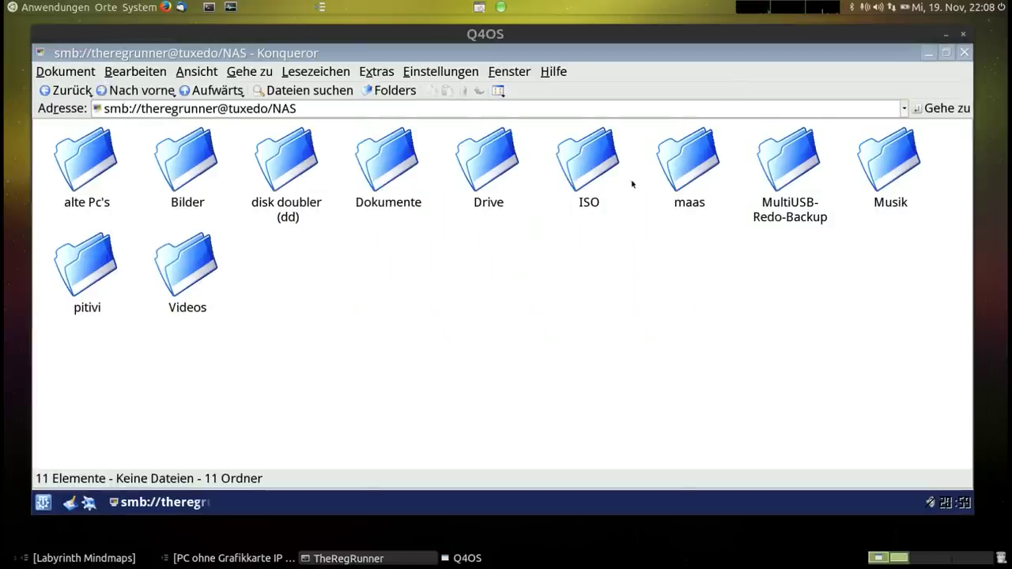
Step: Bring the Q4OS session forward, nudge its window, and review the NAS share's address and folders
left_click(480, 281)
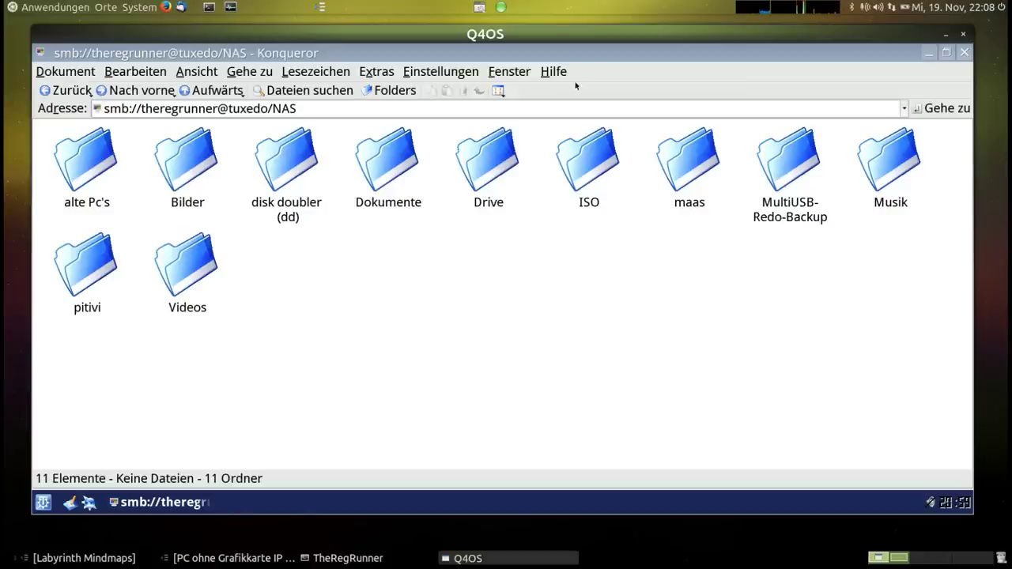
left_click_drag(527, 36, 526, 37)
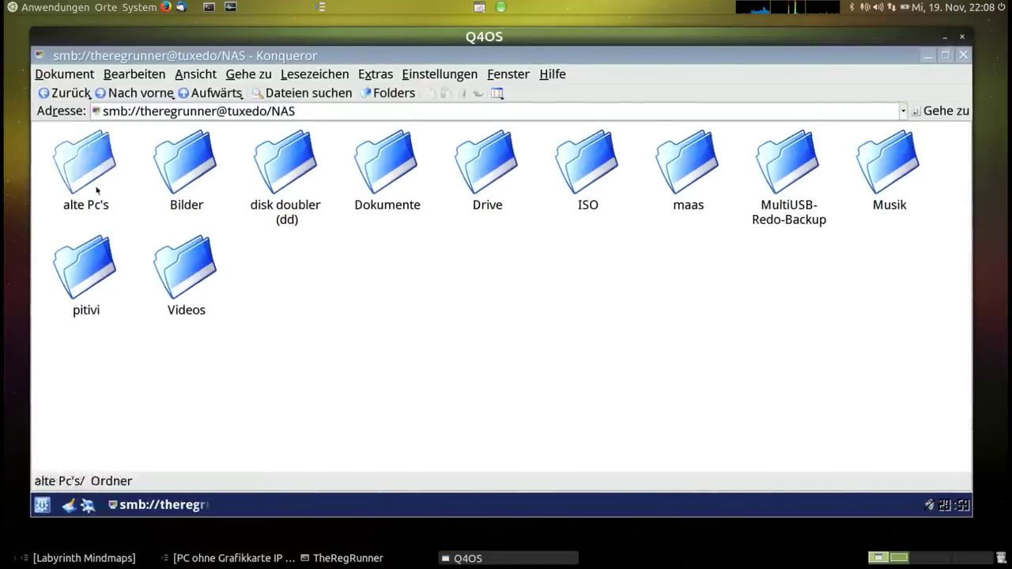
left_click_drag(320, 117, 271, 112)
left_click(393, 290)
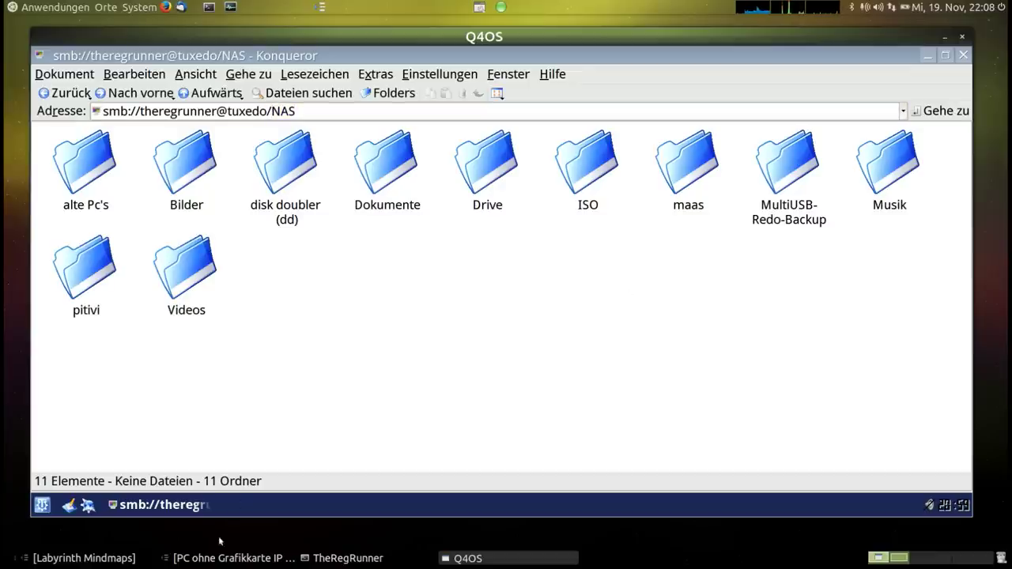
Step: Switch to the Labyrinth mind map and trace the connections between PC ohne Grafikkarte, Gigabit LAN Switch, NAS and Laptop
left_click(197, 559)
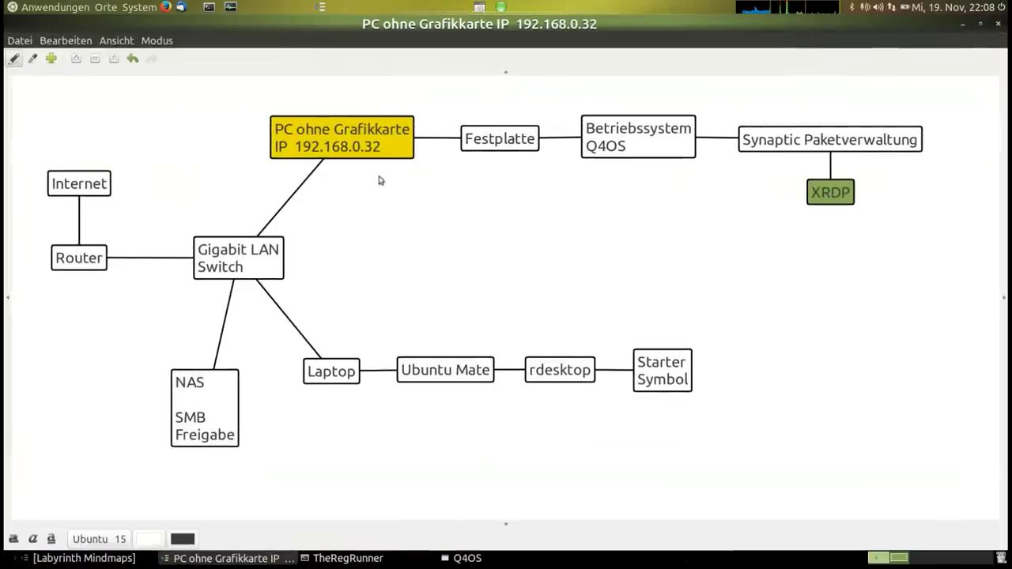
left_click(327, 130)
left_click_drag(327, 130, 330, 126)
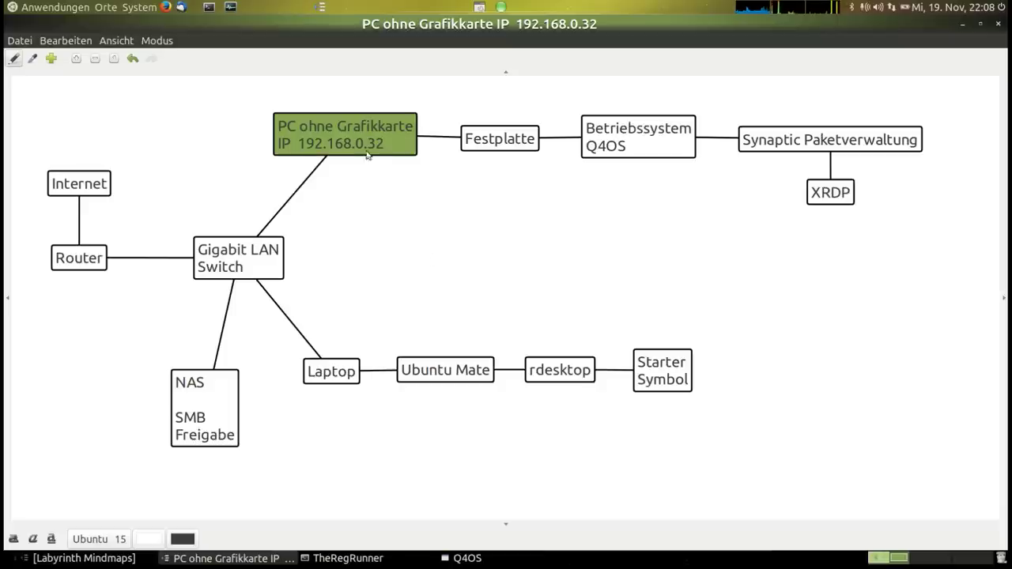
left_click_drag(369, 145, 369, 156)
left_click(243, 265)
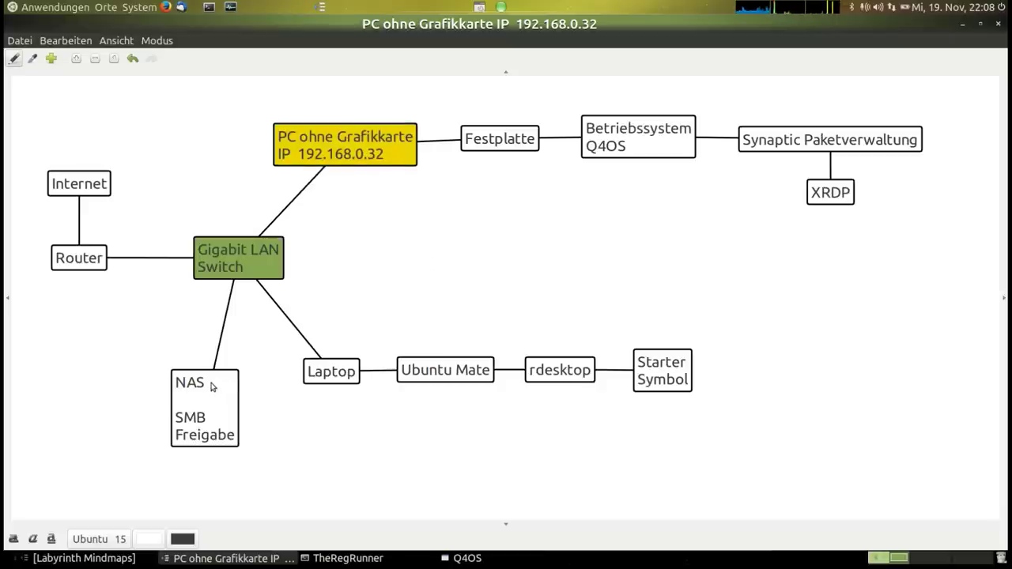
left_click(341, 380)
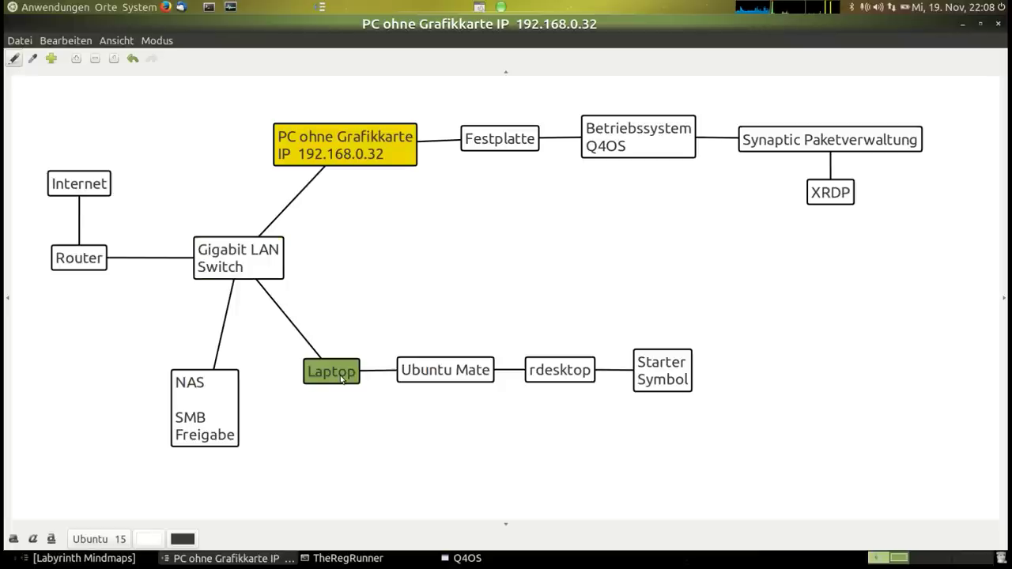
left_click(265, 266)
left_click(339, 156)
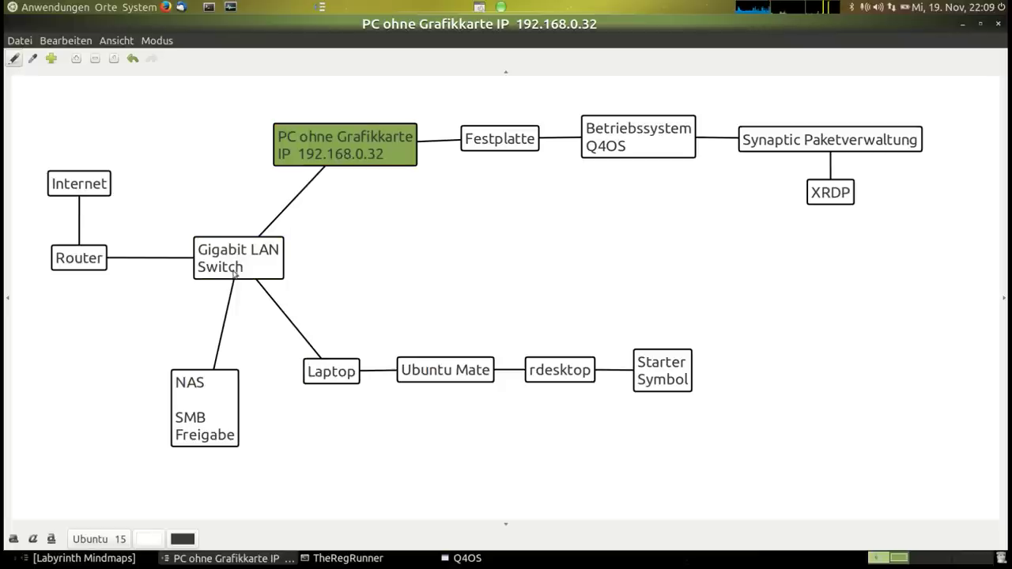
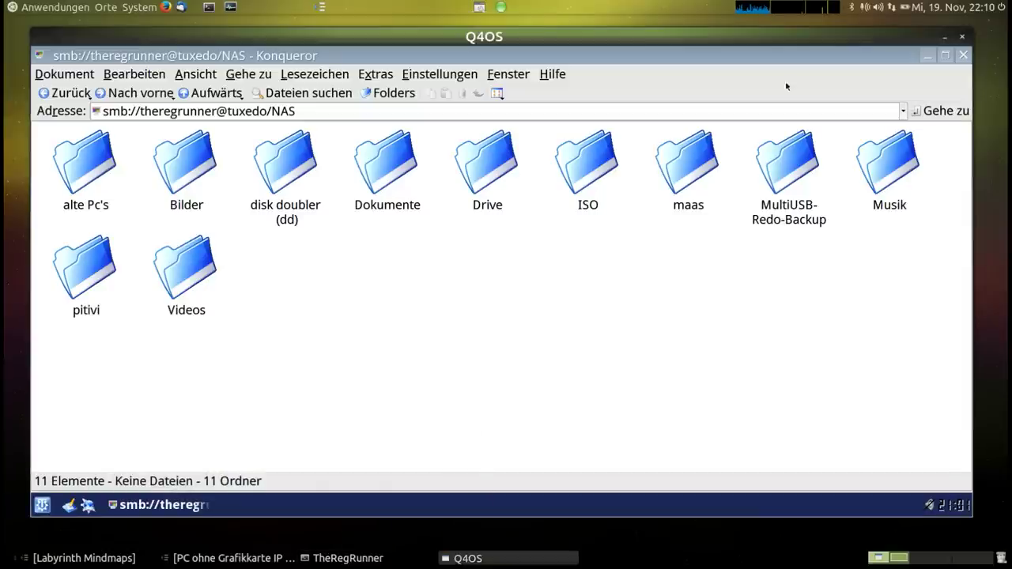
Step: Open the "nas auf tuxedo" share on the laptop's empty workspace and shift its window towards the desktop's upper-left area
mouse_move(599, 35)
left_mouse_down()
mouse_move(587, 38)
mouse_move(600, 36)
left_mouse_up()
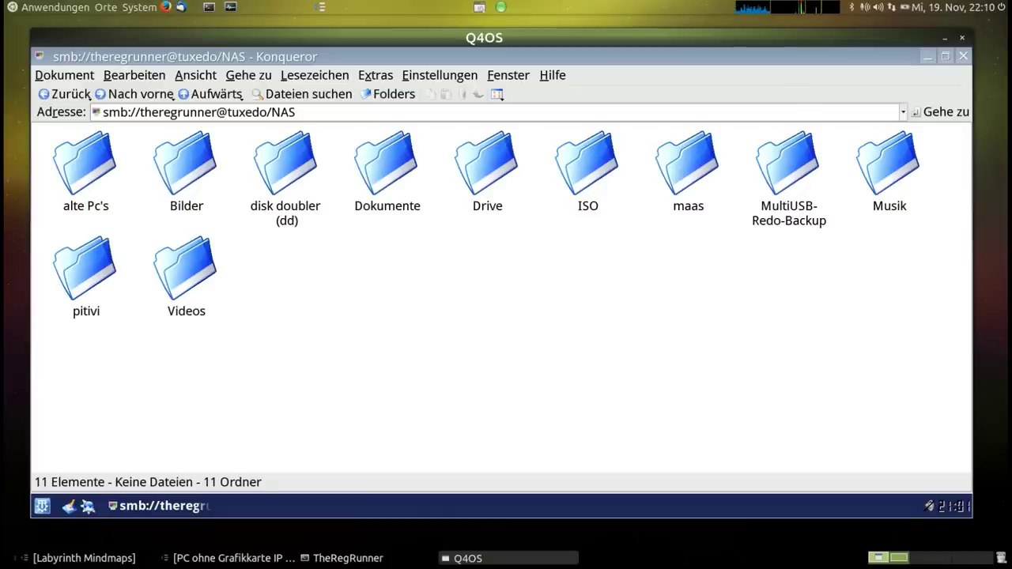
key("ctrl+alt+Right")
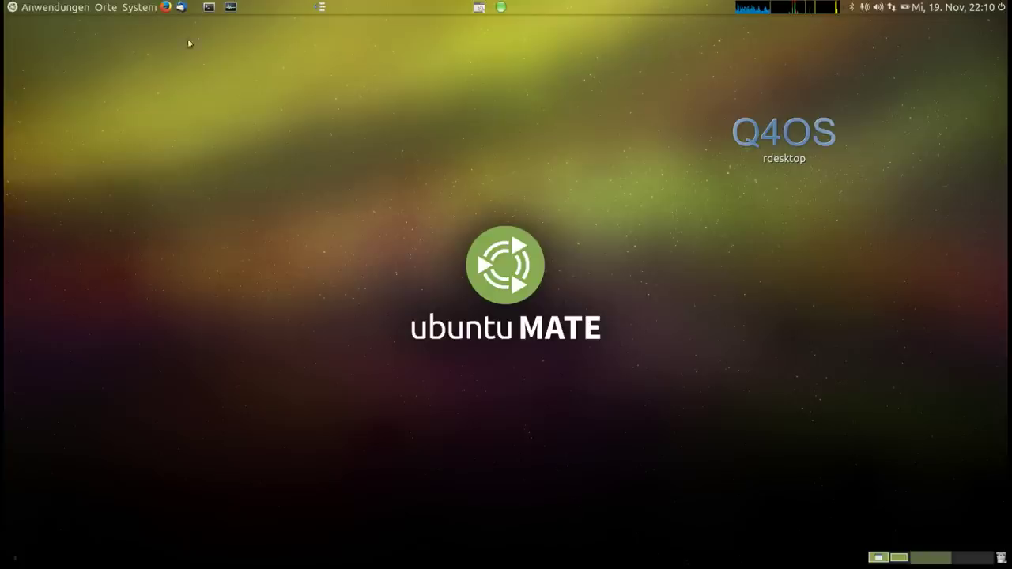
left_click(106, 8)
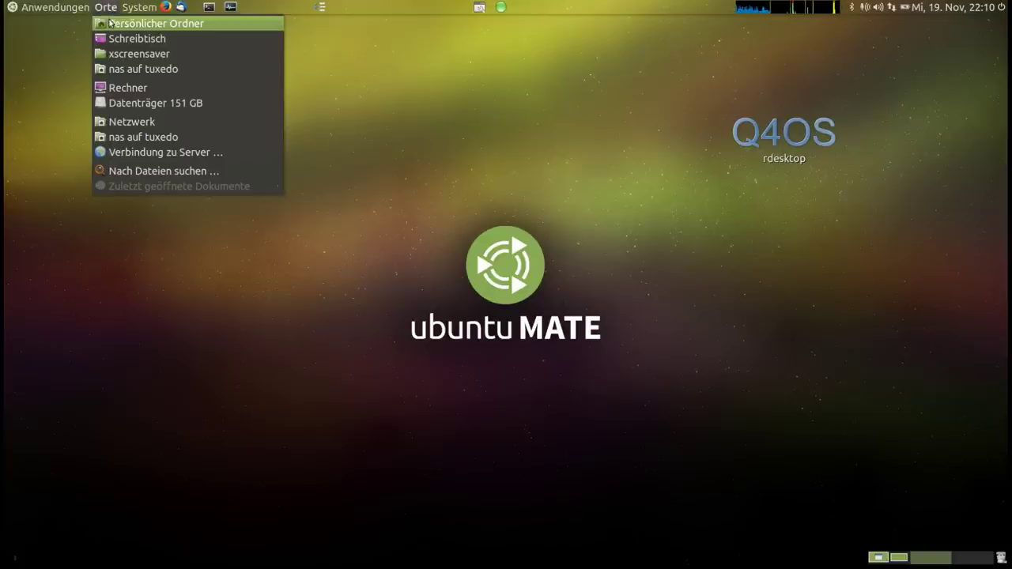
left_click(148, 71)
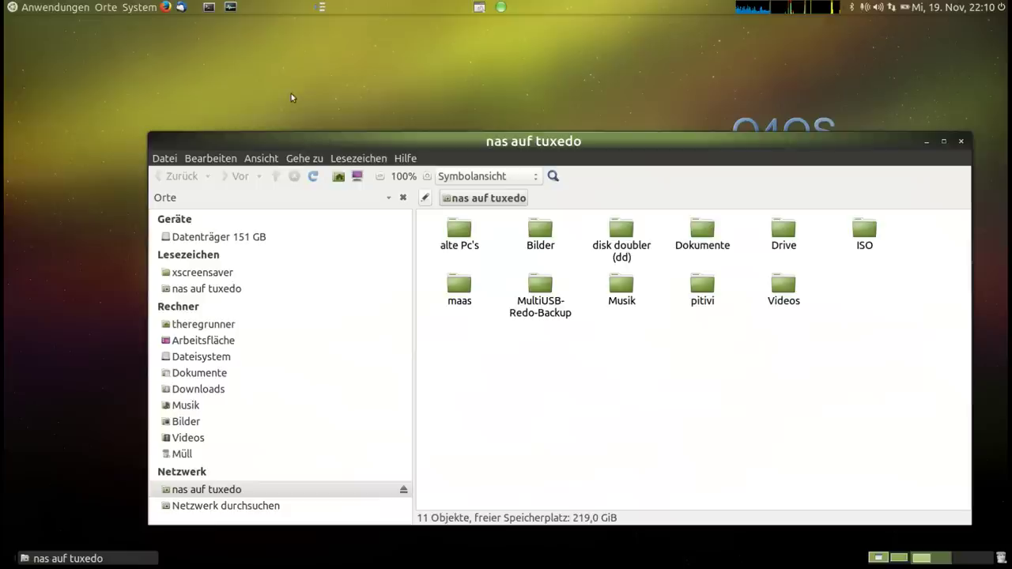
left_click_drag(410, 140, 311, 80)
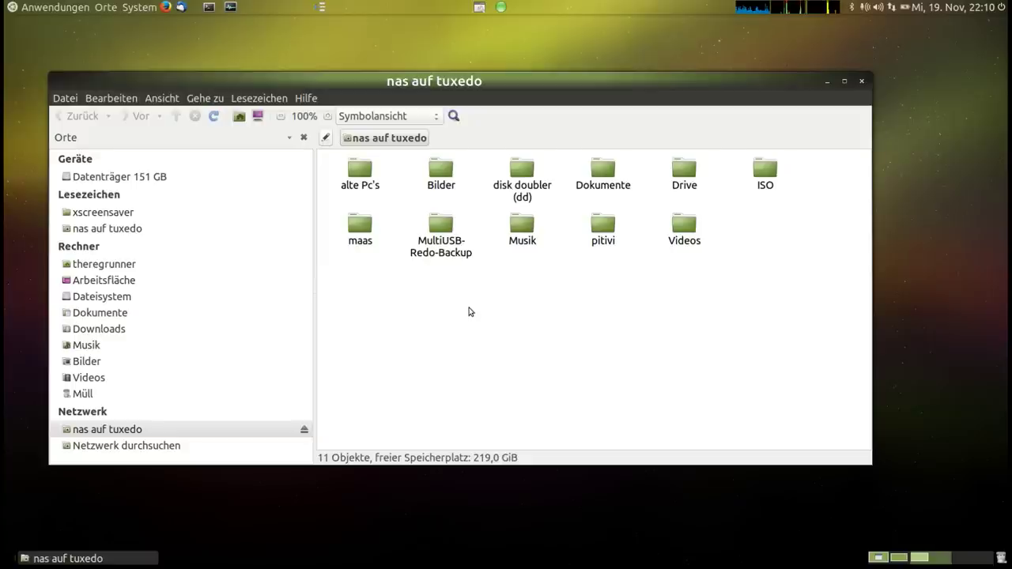
Step: Copy out-1.ogv from the laptop's personal folder into the top level of the "nas auf tuxedo" share
left_click(106, 9)
left_click(126, 23)
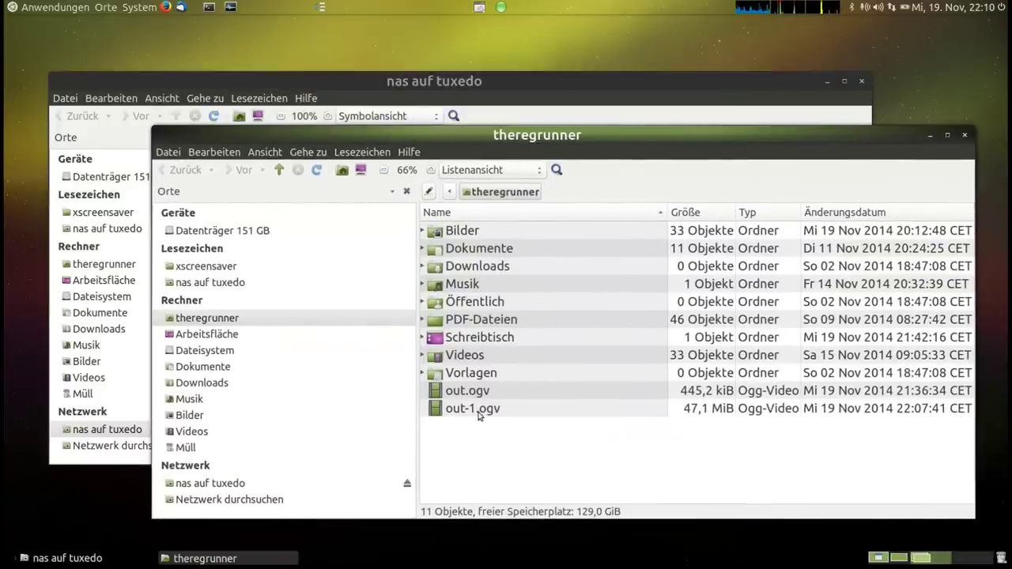
left_click(478, 412)
right_click(481, 407)
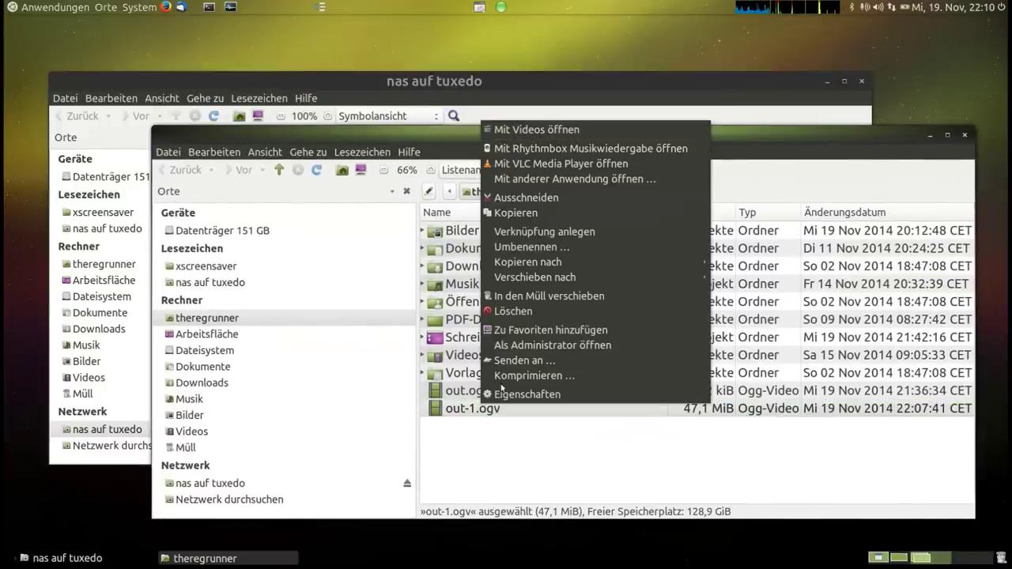
left_click(541, 213)
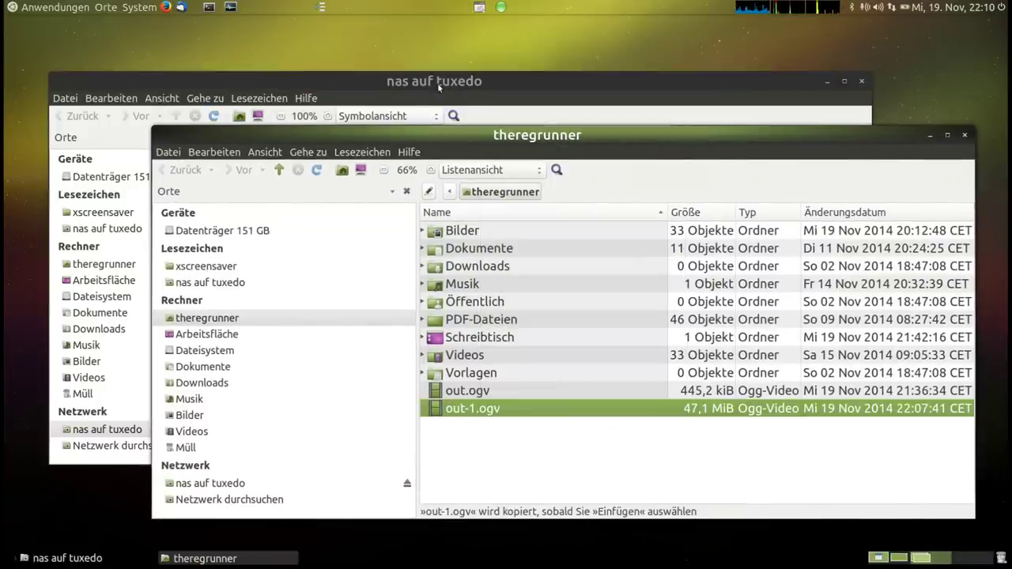
left_click(440, 85)
right_click(400, 299)
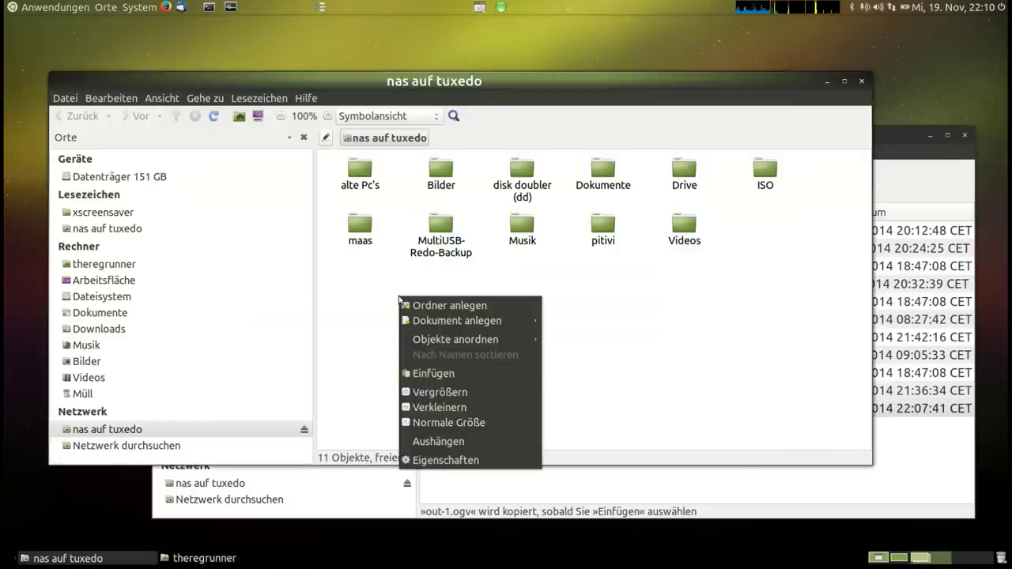
left_click(453, 375)
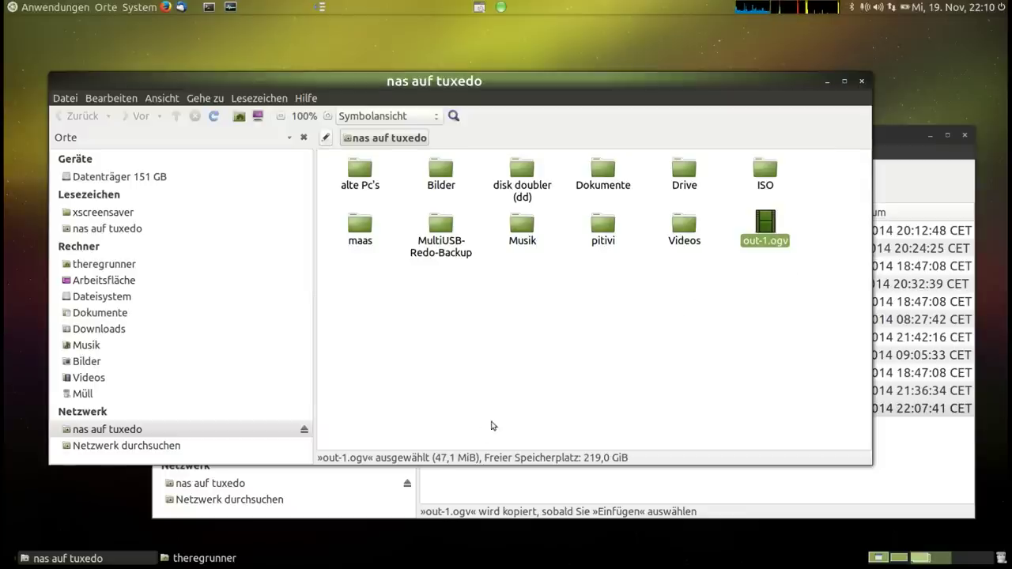
Step: Return to the Q4OS session, reload the NAS share's listing and select out-1.ogv
left_click(461, 41)
key("ctrl+alt+Left")
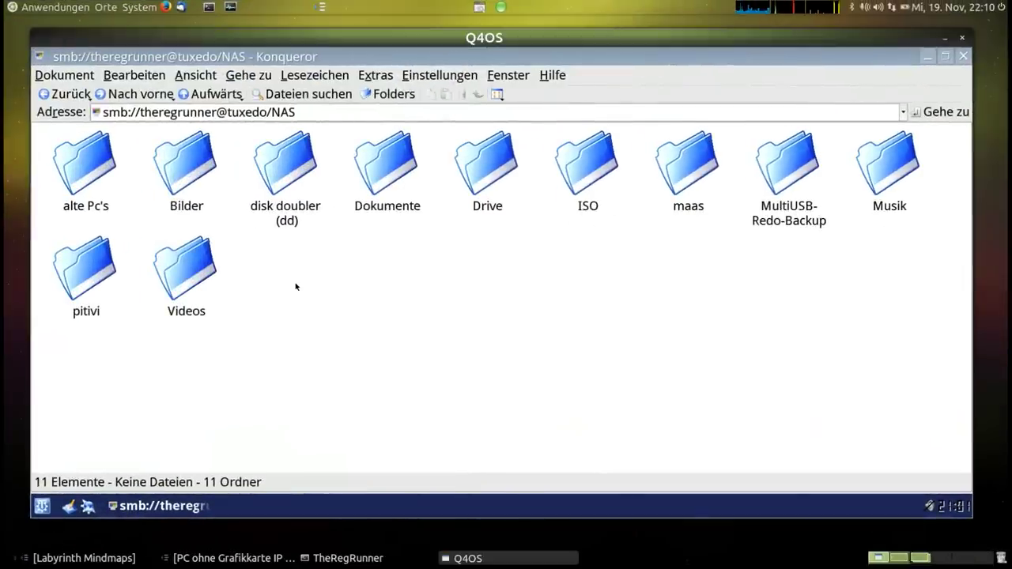
left_click(194, 75)
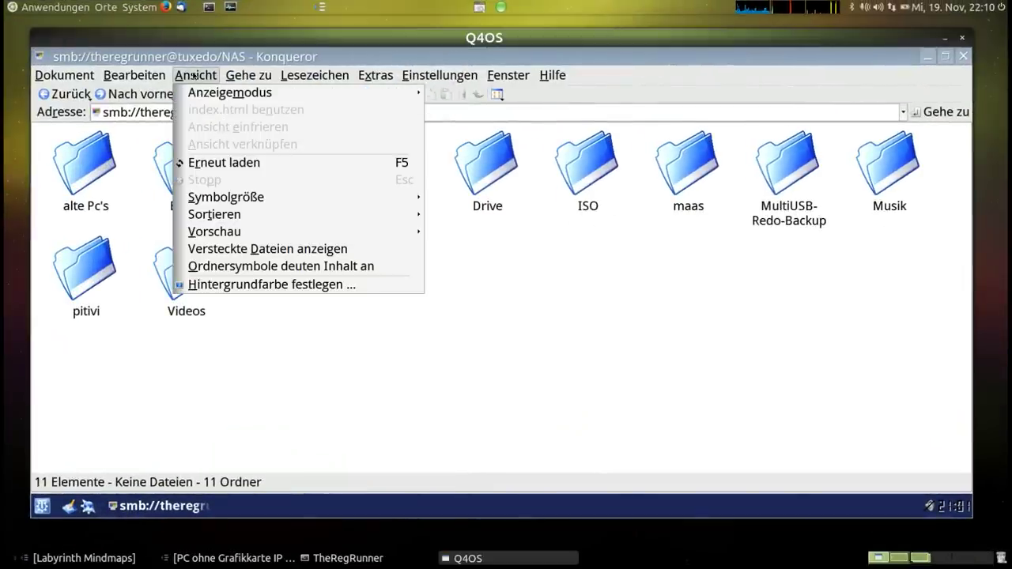
left_click(215, 162)
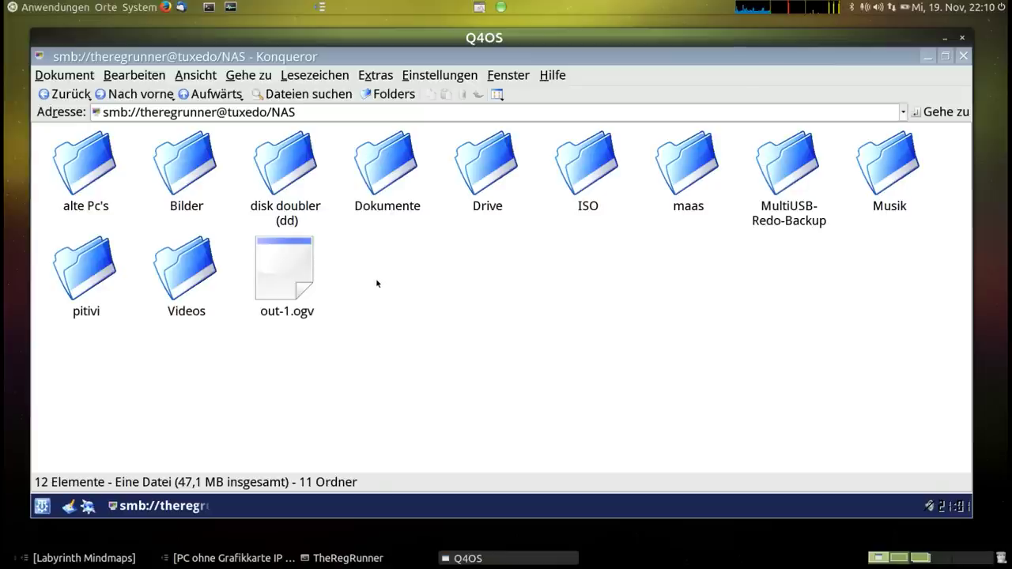
left_click(294, 269)
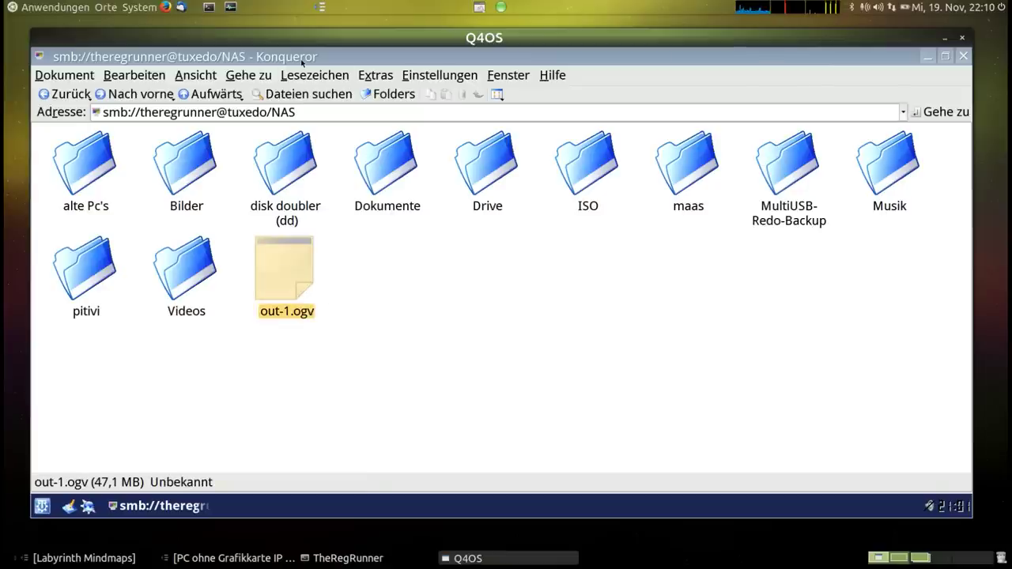
Step: Restore the NAS window to its smaller size beside the Kdenlive desktop icon, and copy out-1.ogv from it
double_click(480, 60)
left_click_drag(518, 88, 644, 63)
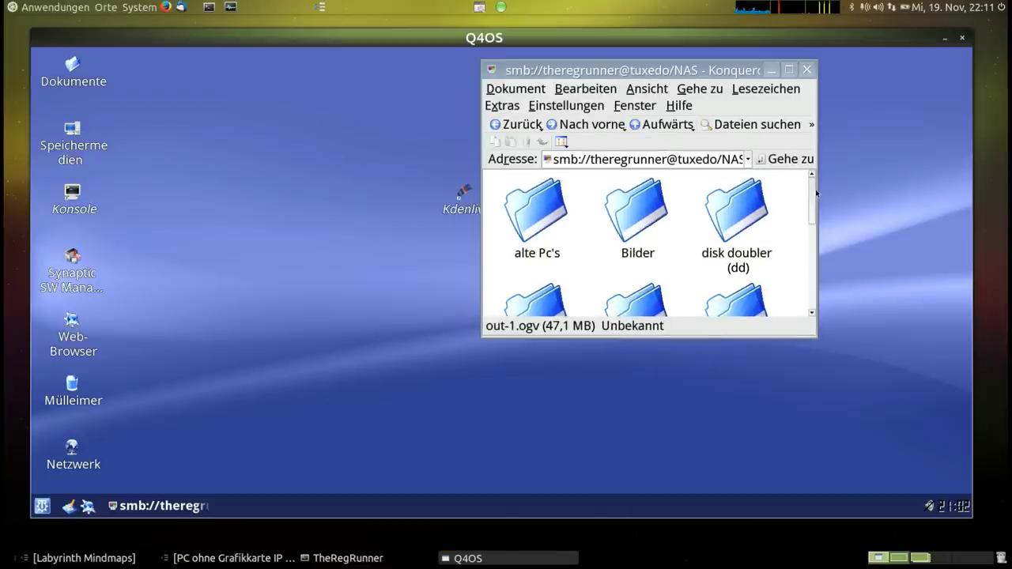
left_click_drag(812, 194, 808, 289)
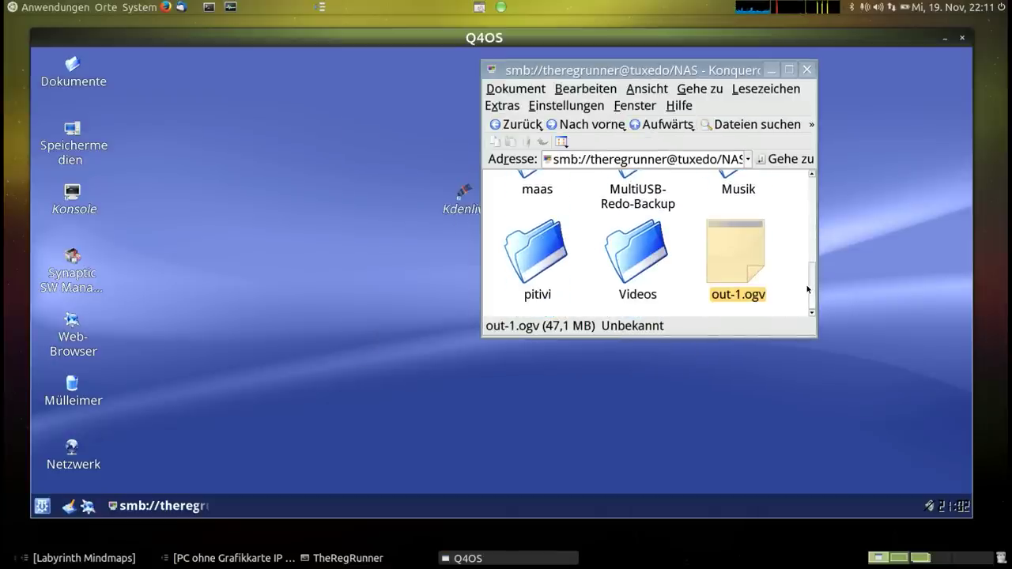
left_click_drag(663, 71, 721, 107)
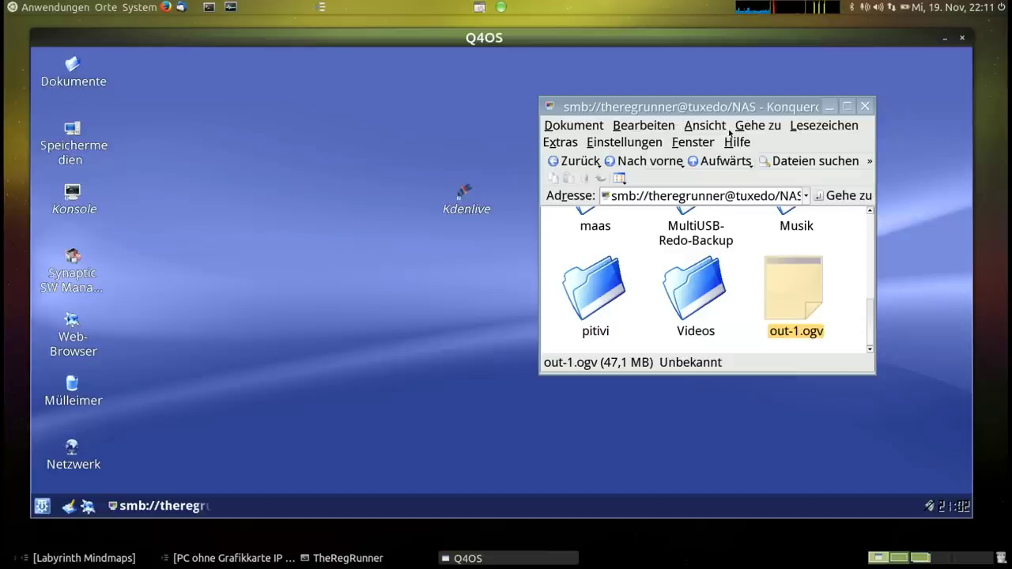
right_click(783, 286)
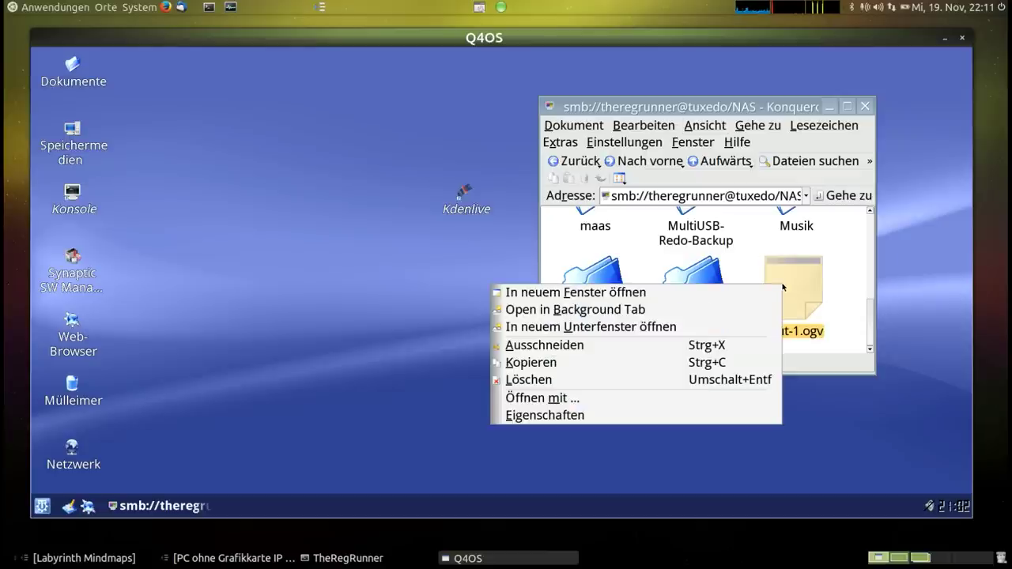
left_click(569, 362)
Step: Open the Dokumente folder in a window beside the NAS window and change its address to /home/adminq/
left_click(73, 65)
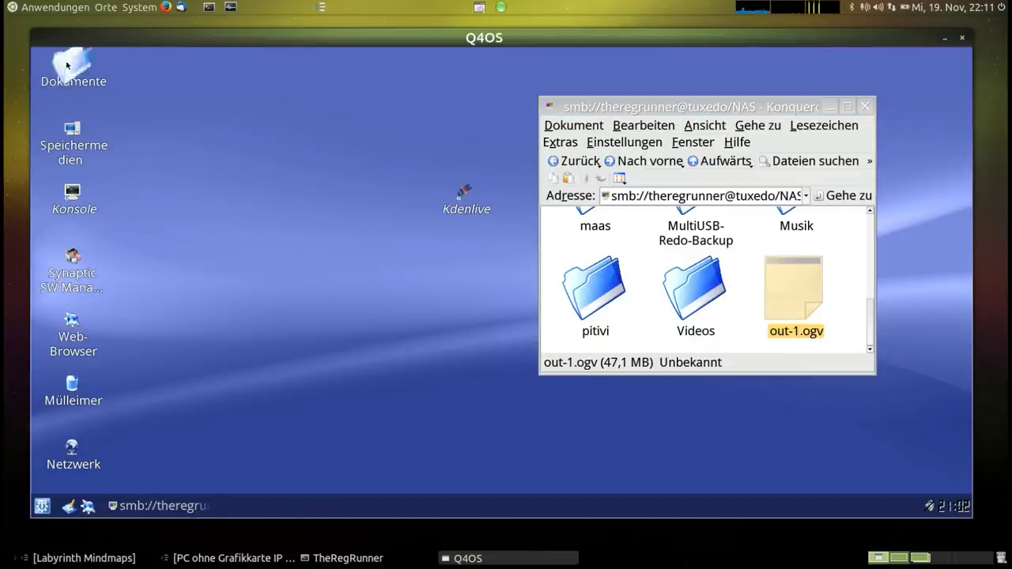
left_click_drag(183, 59, 352, 60)
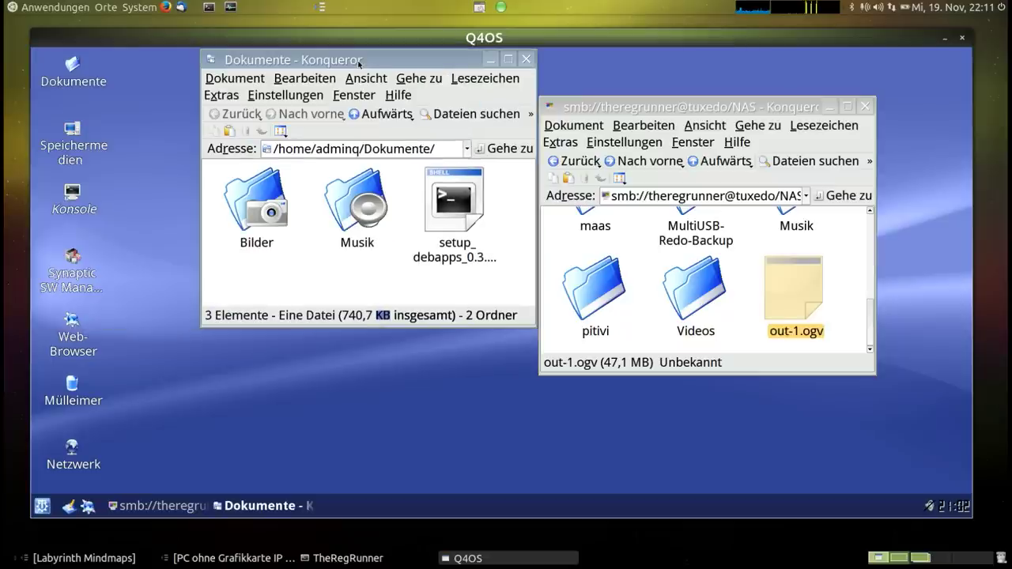
left_click(444, 149)
key("BackSpace")
key("BackSpace")
key("BackSpace")
key("BackSpace")
key("BackSpace")
key("BackSpace")
key("BackSpace")
key("BackSpace")
key("Return")
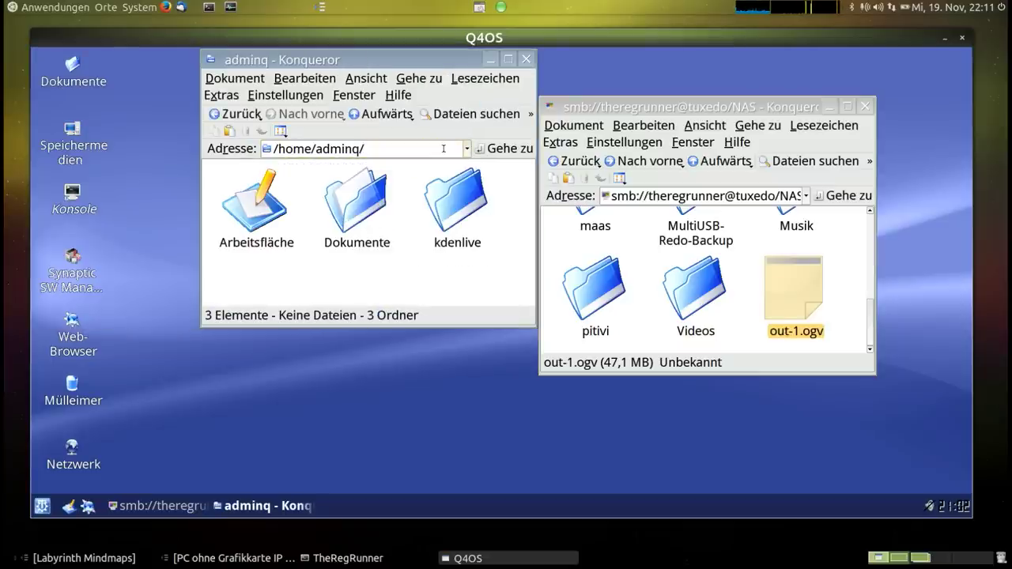
Step: Paste the copied out-1.ogv into the kdenlive folder of the home directory
left_click_drag(452, 201, 449, 197)
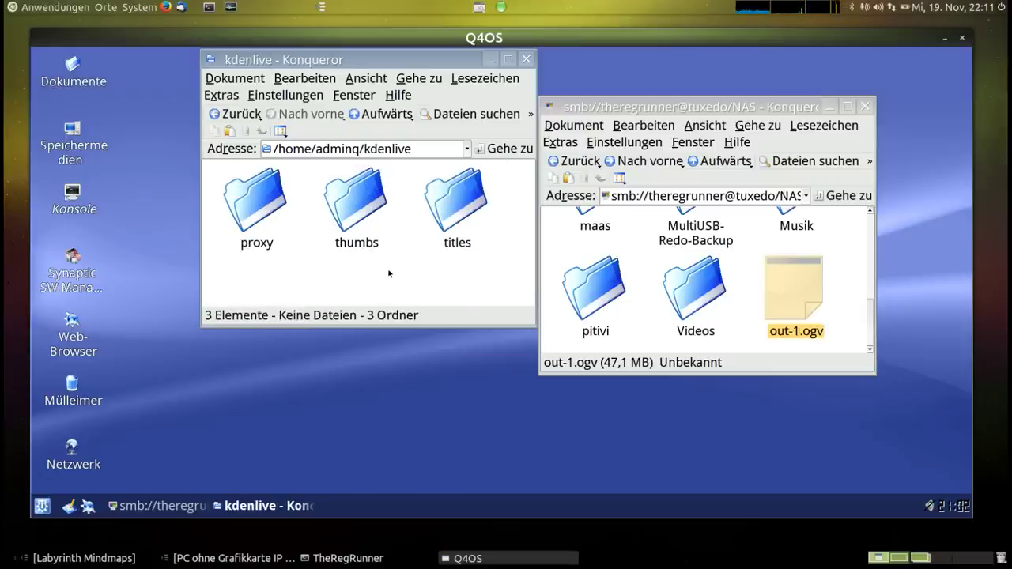
key("ctrl+v")
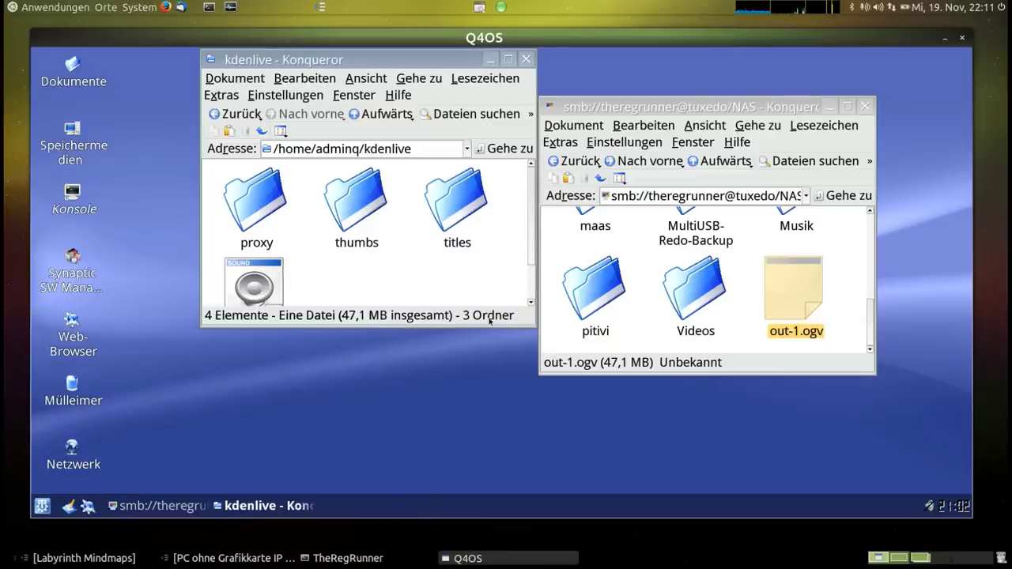
Step: Return to the mind map and trace the file's route from Laptop through Gigabit LAN Switch and NAS to PC ohne Grafikkarte and Festplatte
left_click(219, 558)
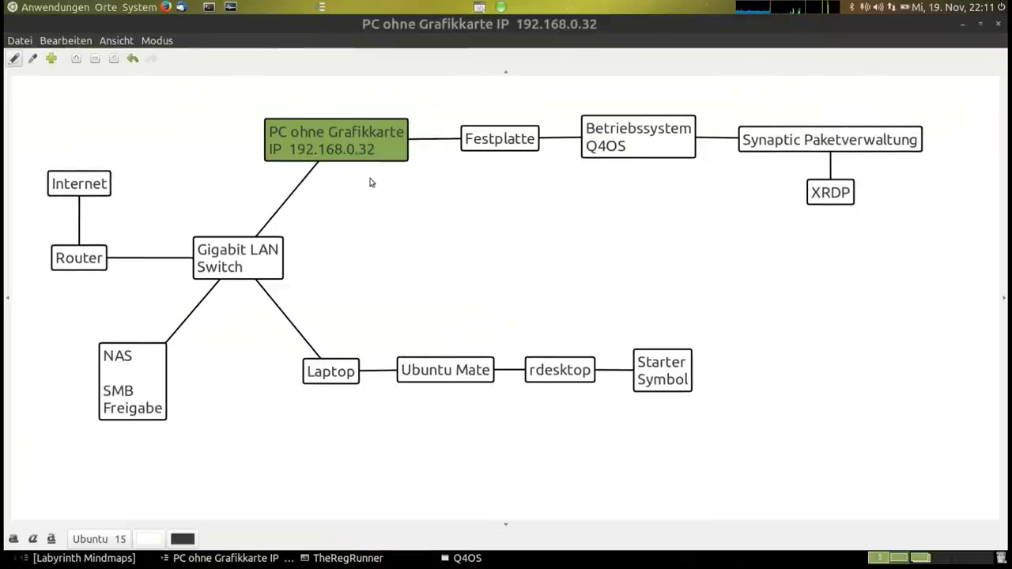
left_click_drag(358, 151, 355, 152)
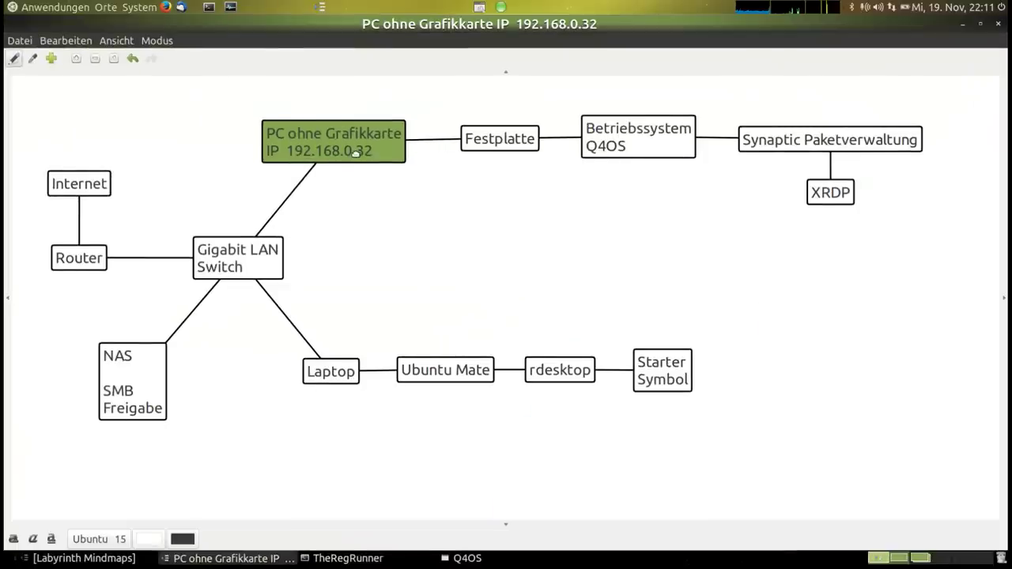
left_click(320, 380)
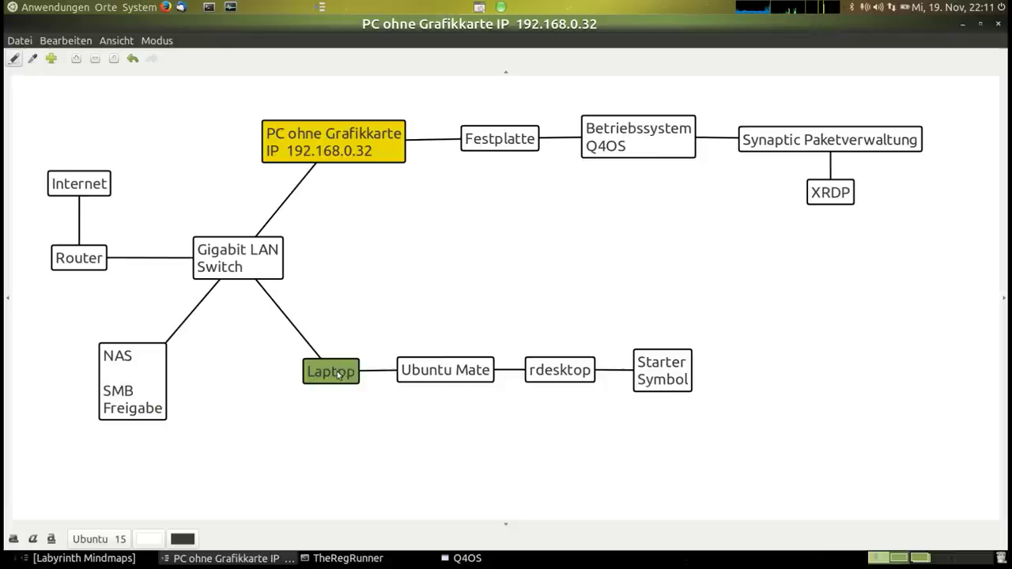
left_click_drag(338, 374, 335, 369)
left_click(256, 244)
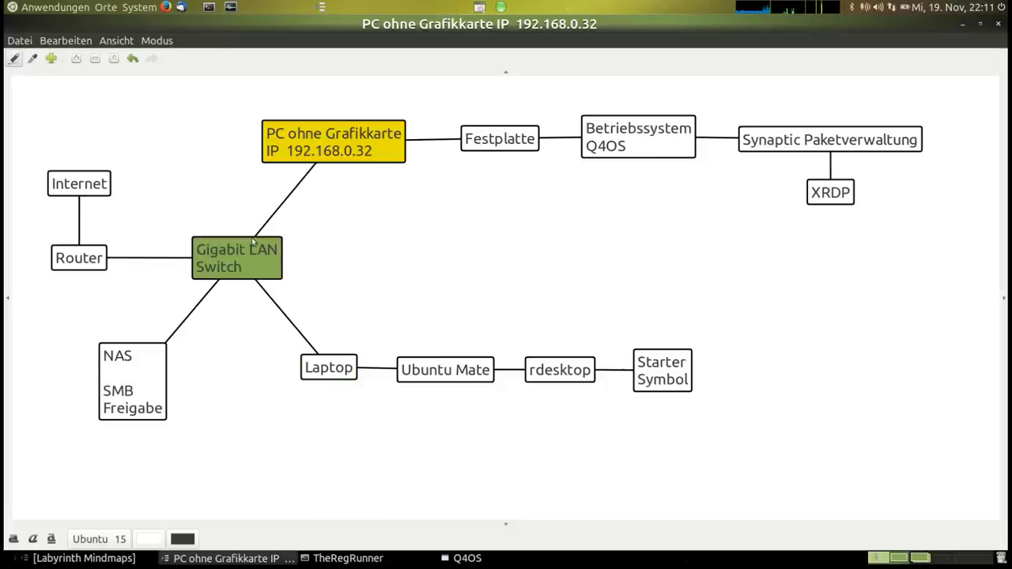
left_click(136, 360)
left_click(293, 143)
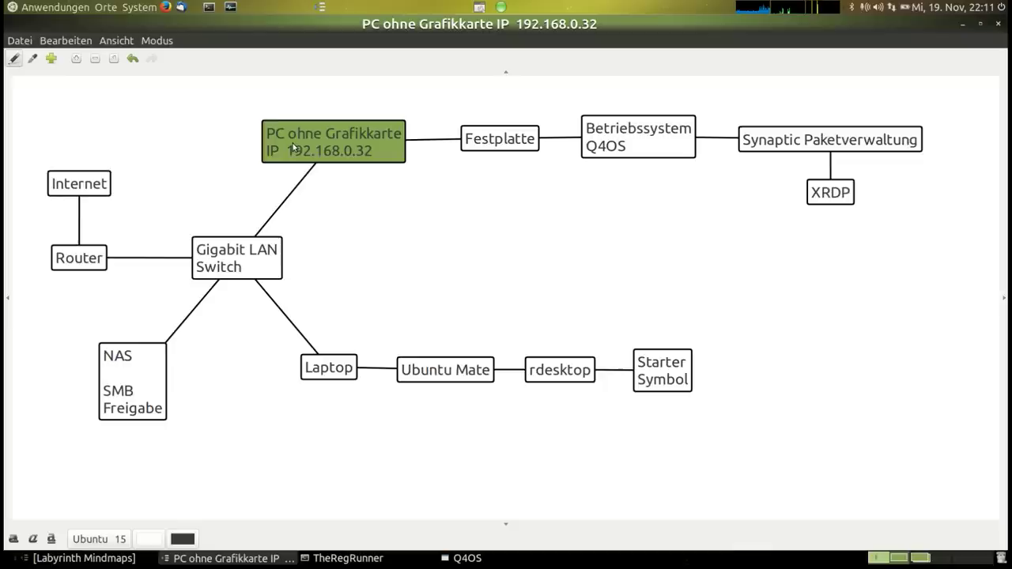
left_click(226, 250)
left_click(144, 395)
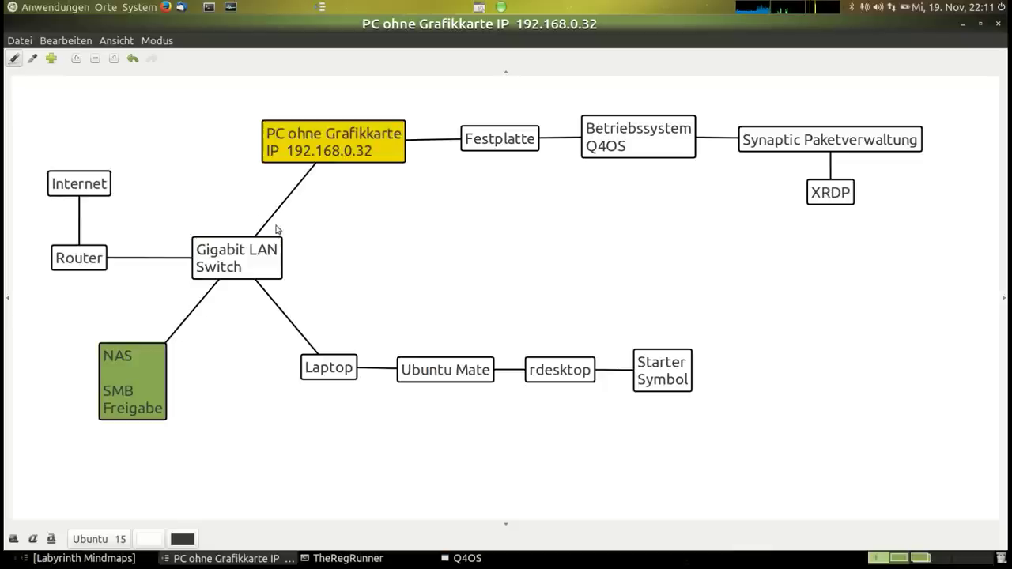
left_click(292, 151)
left_click(474, 143)
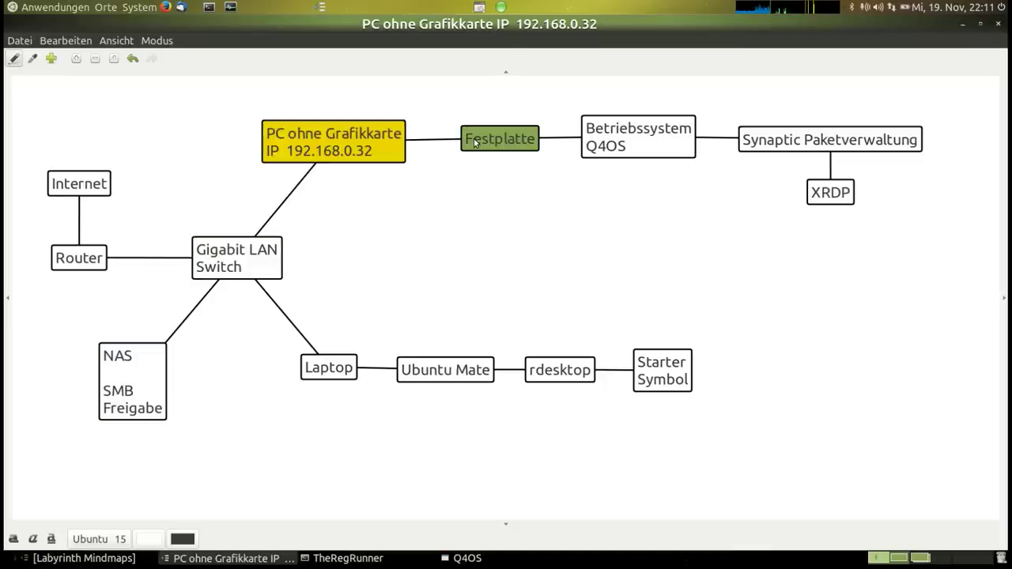
Step: Go back to the Q4OS session, minimize the NAS window, and enlarge the kdenlive folder window to show and select out-1.ogv
left_click(964, 27)
left_click_drag(425, 62, 405, 88)
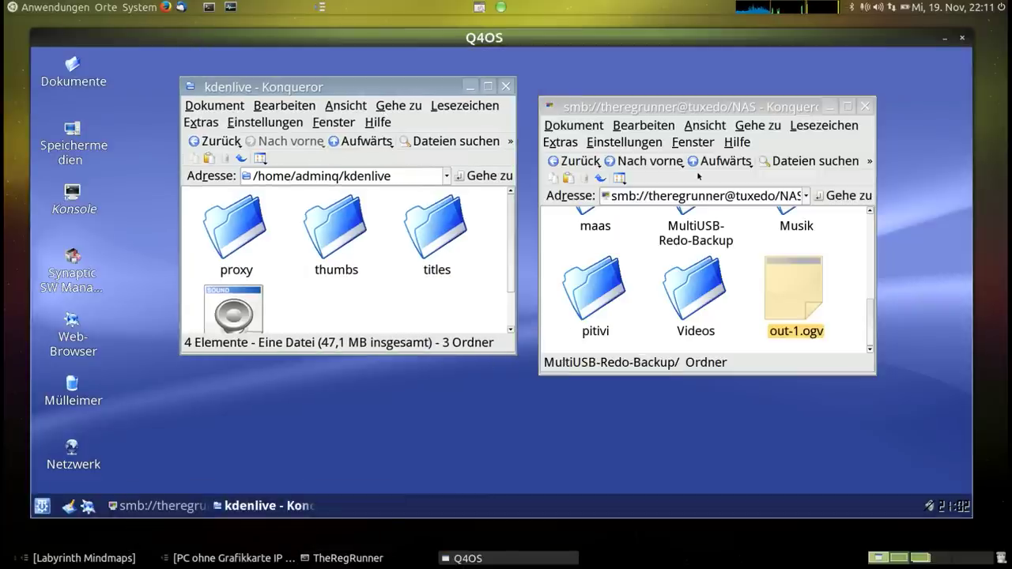
left_click(782, 104)
left_click(826, 106)
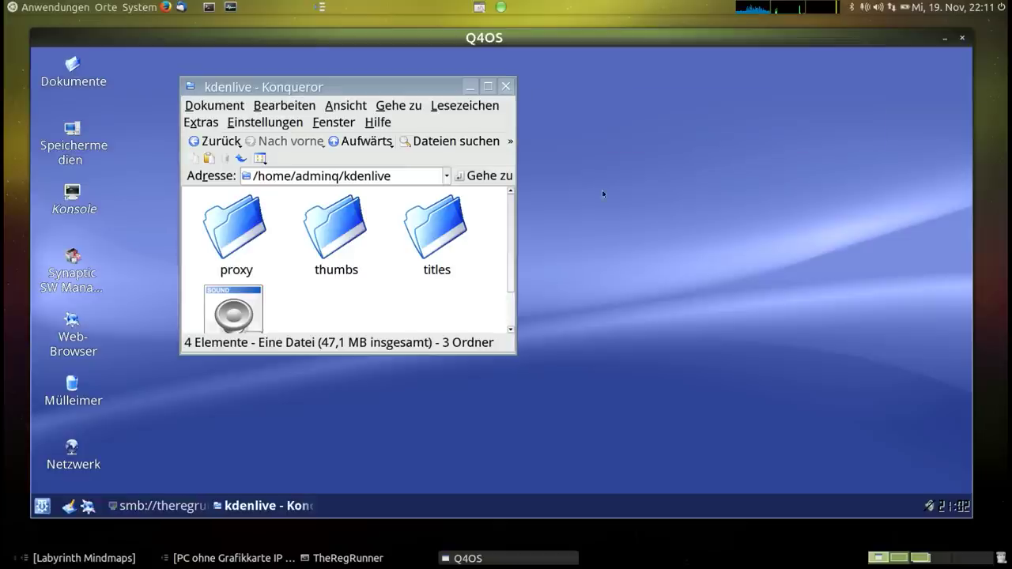
left_click_drag(517, 355, 768, 441)
left_click(524, 191)
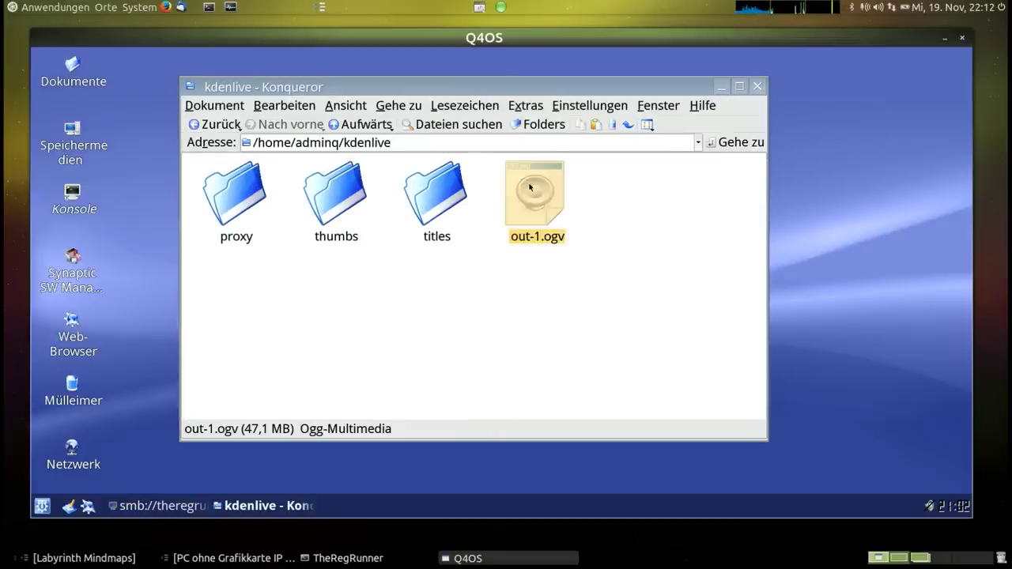
Step: Move the kdenlive folder window lower on the Q4OS desktop and place the Kdenlive icon above it, near the Dokumente icon
left_click_drag(483, 87, 528, 98)
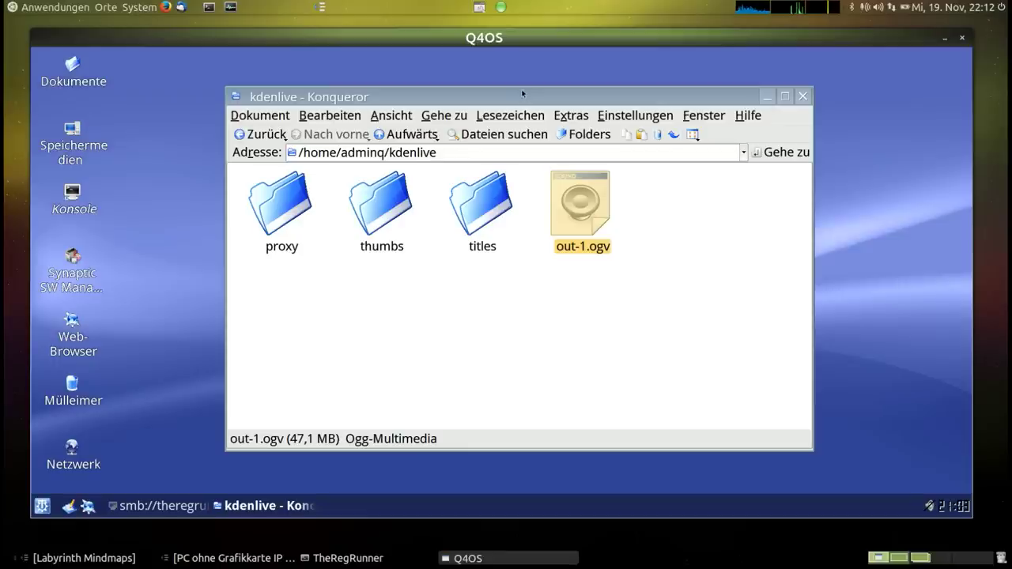
left_click_drag(524, 87, 522, 254)
left_click_drag(517, 180, 560, 273)
left_click_drag(461, 197, 236, 110)
left_click_drag(612, 278, 439, 160)
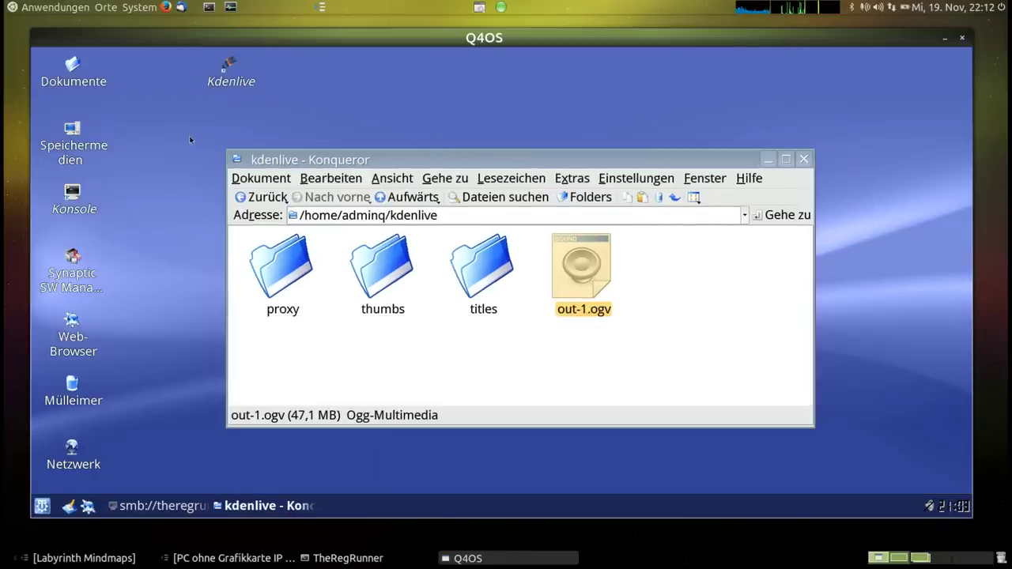
Step: Launch Kdenlive, add out-1.ogv from the kdenlive folder to the project clips, and have KDE permanently forget the removed sound devices
left_click(228, 68)
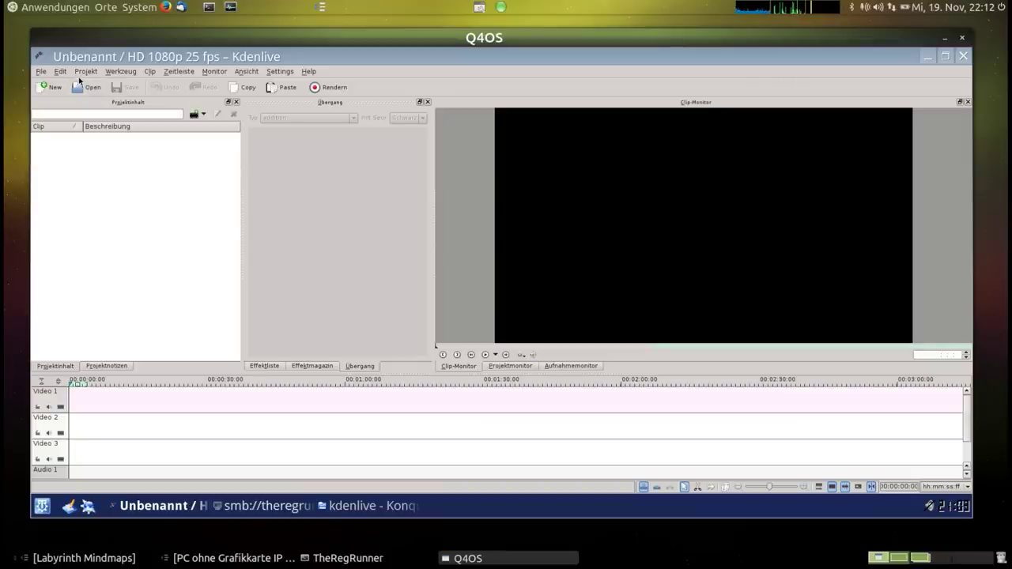
left_click(344, 505)
left_click_drag(581, 269, 135, 245)
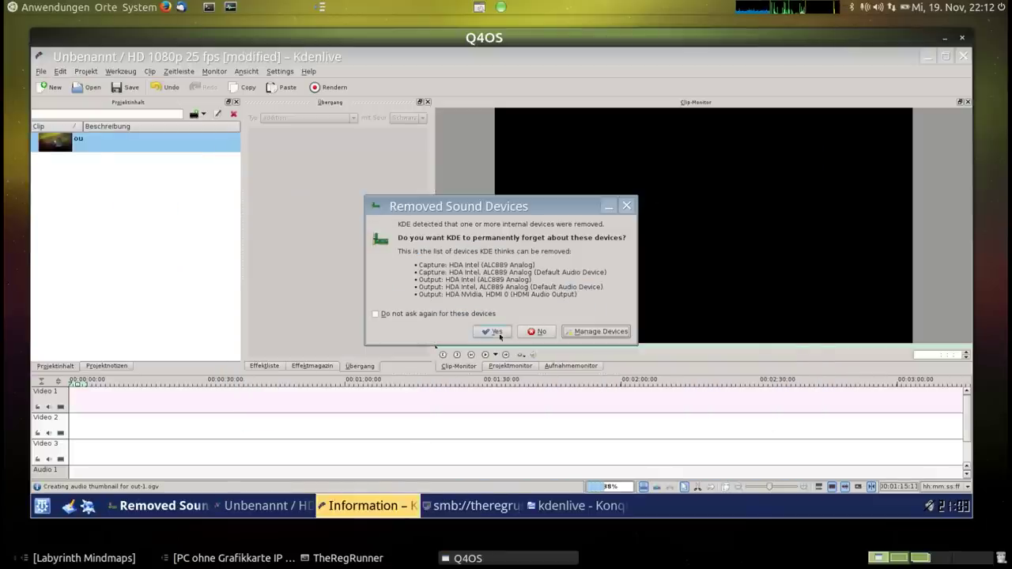
left_click(479, 333)
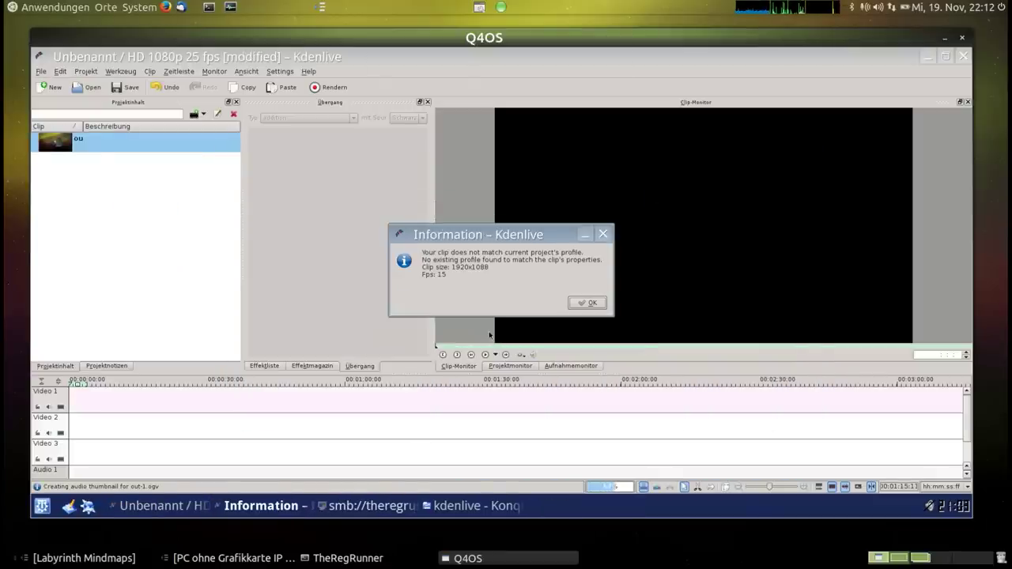
left_click(589, 304)
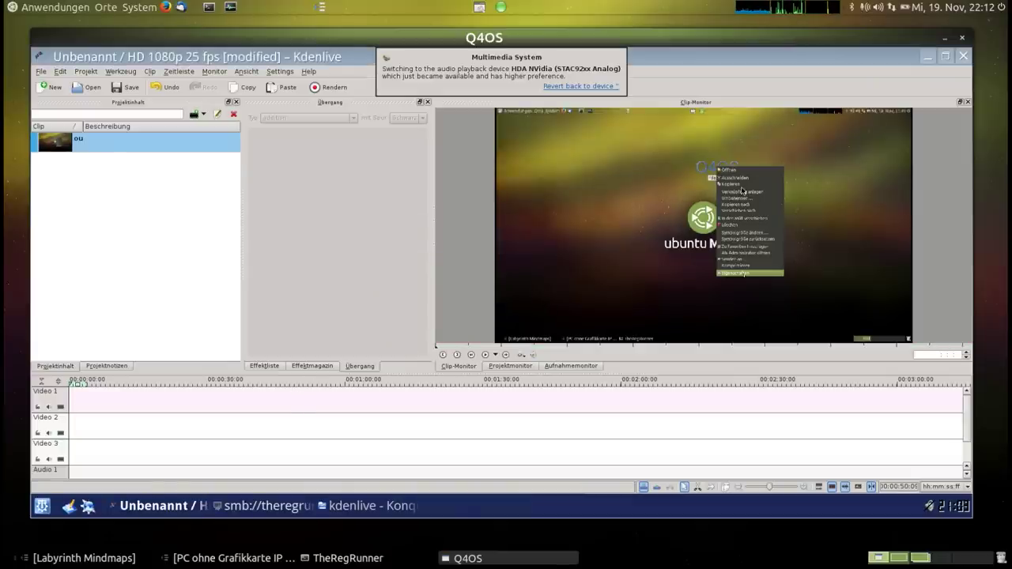
Step: Place the imported clip at the start of the Video 1 track and shift the Q4OS window slightly upward
left_click_drag(63, 144, 228, 396)
left_click_drag(324, 393, 135, 396)
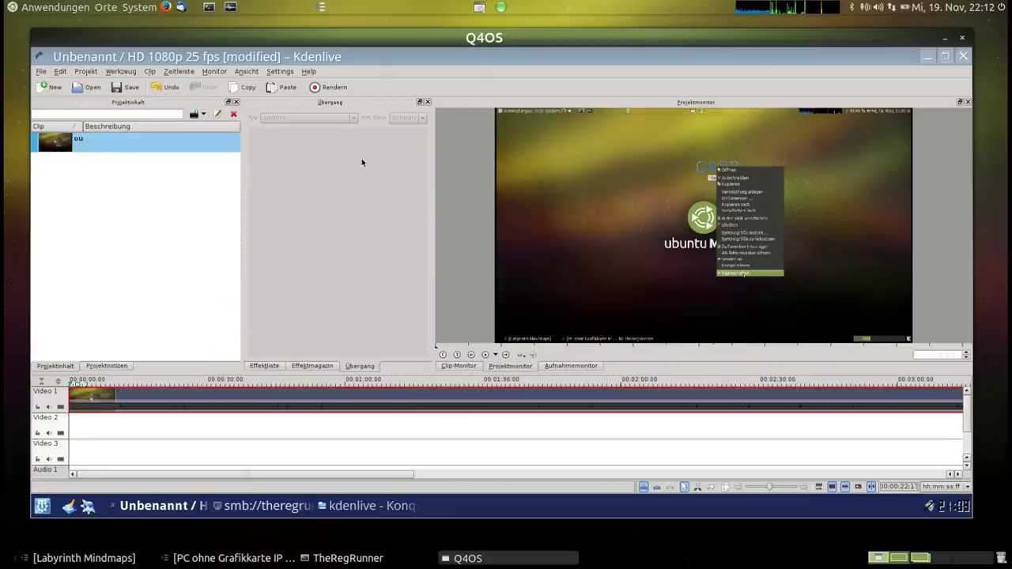
left_click_drag(476, 48, 464, 33)
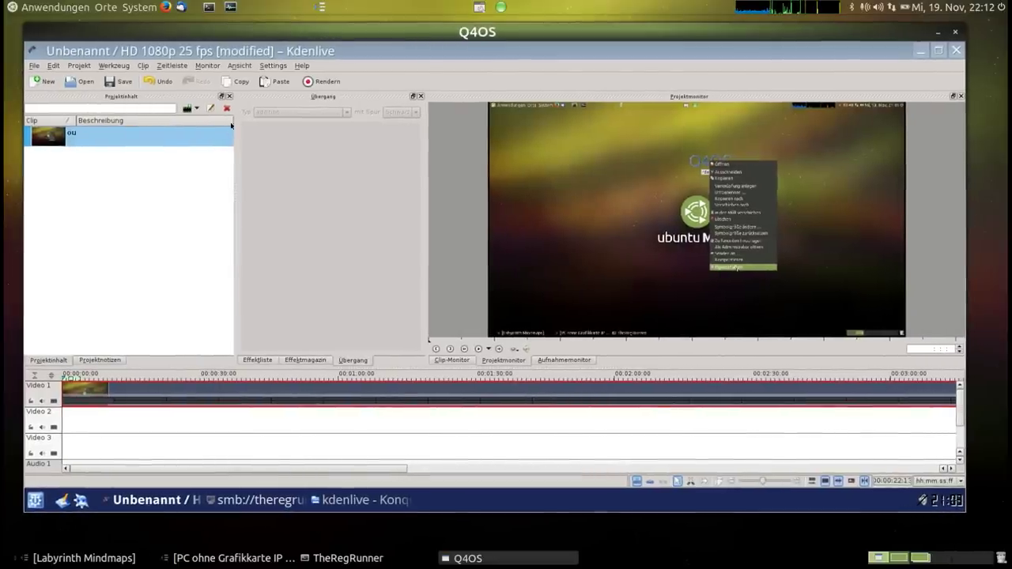
Step: Open the render settings, choose the WebM format, and set the encoding threads to 4
left_click(324, 82)
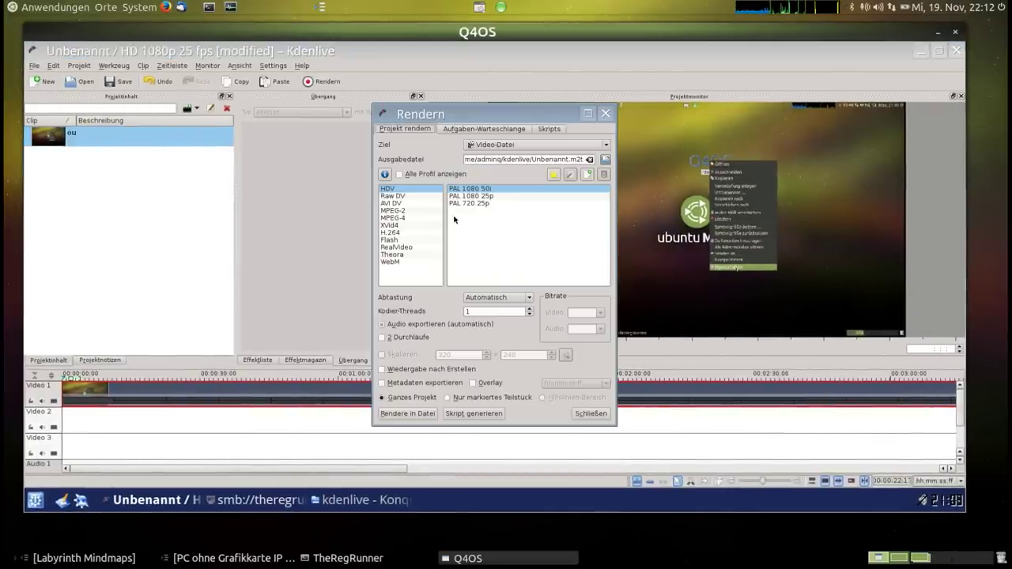
left_click(391, 261)
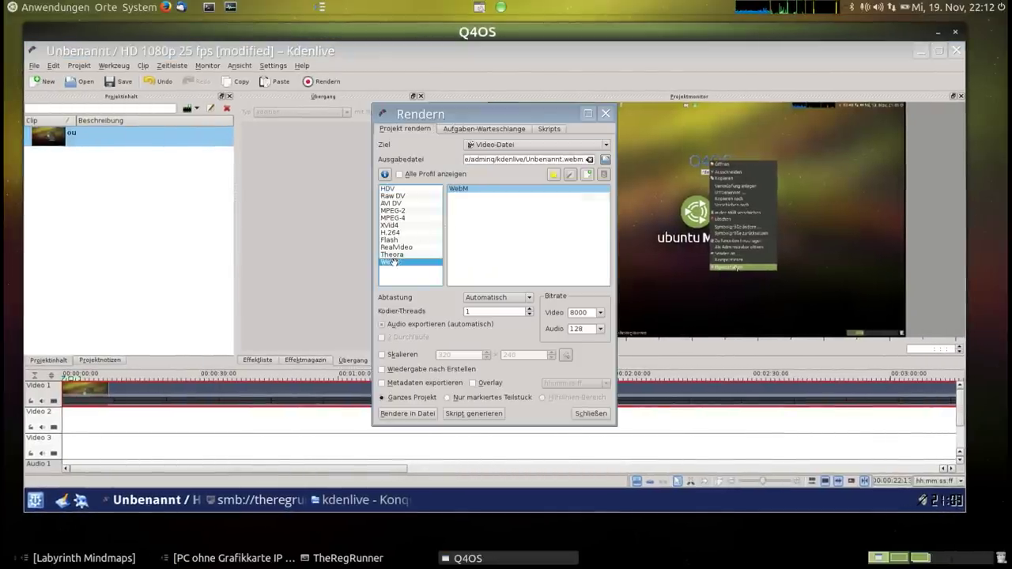
left_click(530, 310)
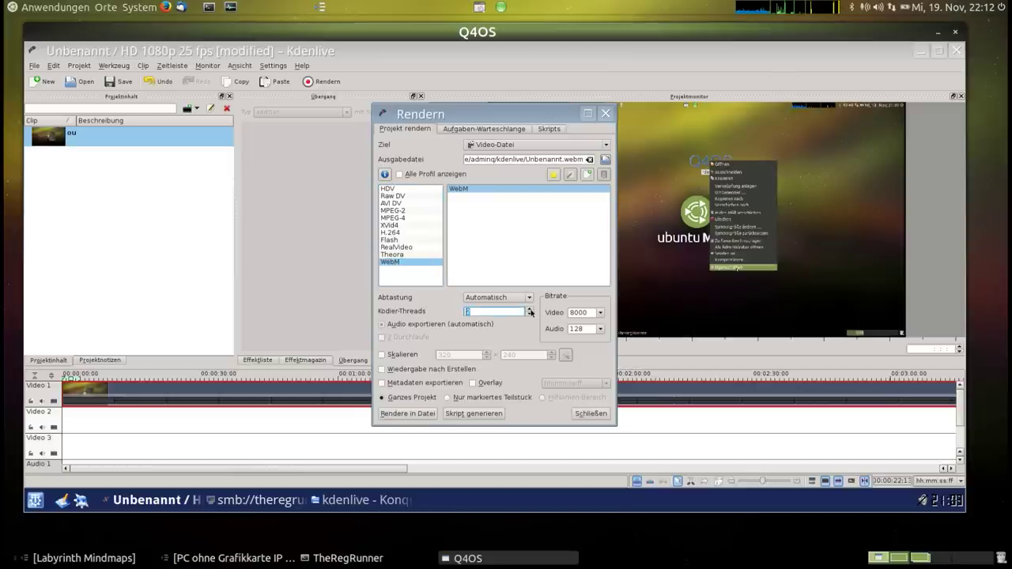
type("4")
left_click_drag(503, 120, 421, 76)
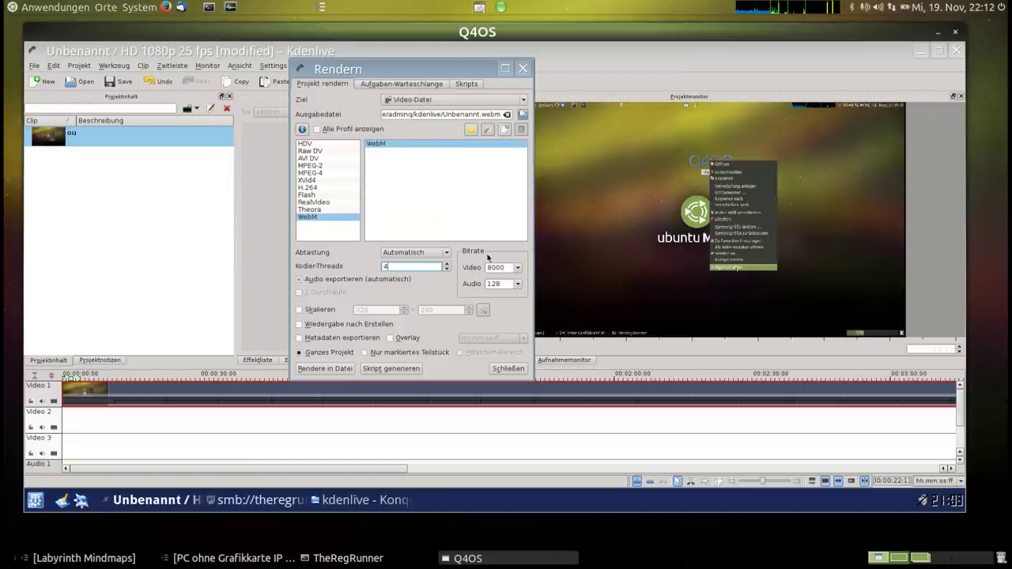
Step: Set the video bitrate to 10000 and the audio bitrate to 384, and start rendering the whole project to Unbenannt.webm
left_click(518, 268)
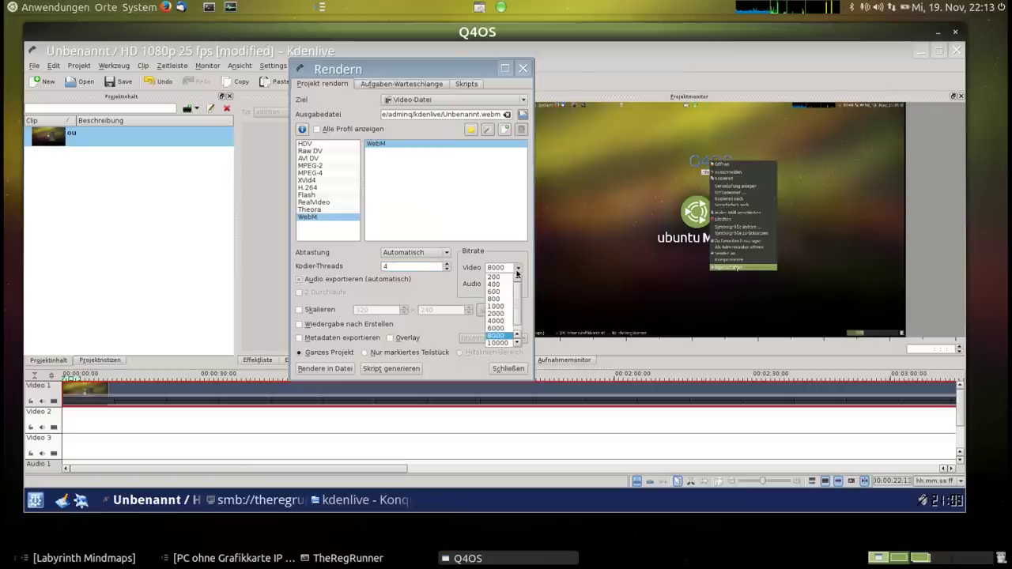
left_click(498, 342)
left_click(519, 283)
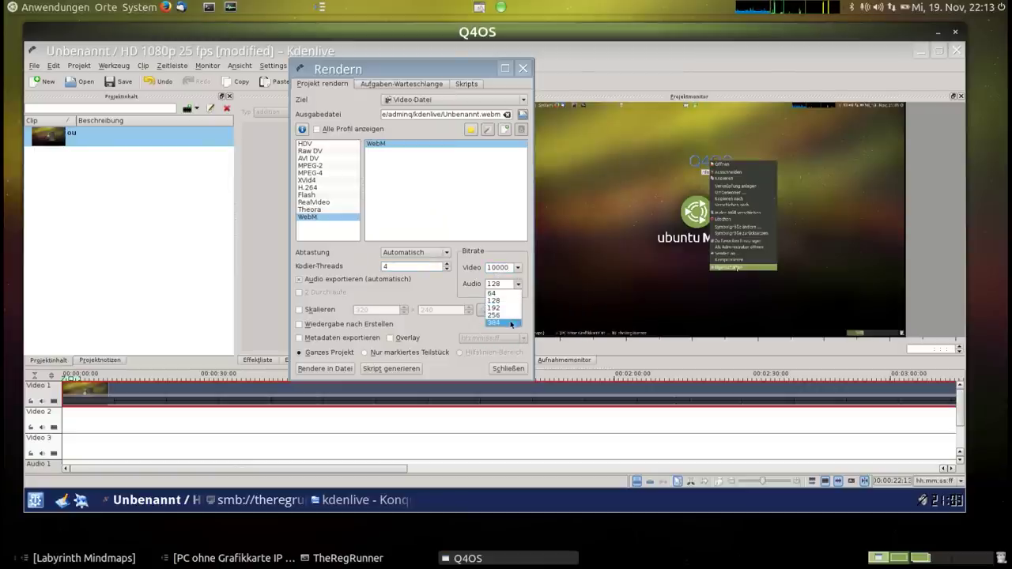
left_click(498, 322)
left_click_drag(433, 69, 467, 60)
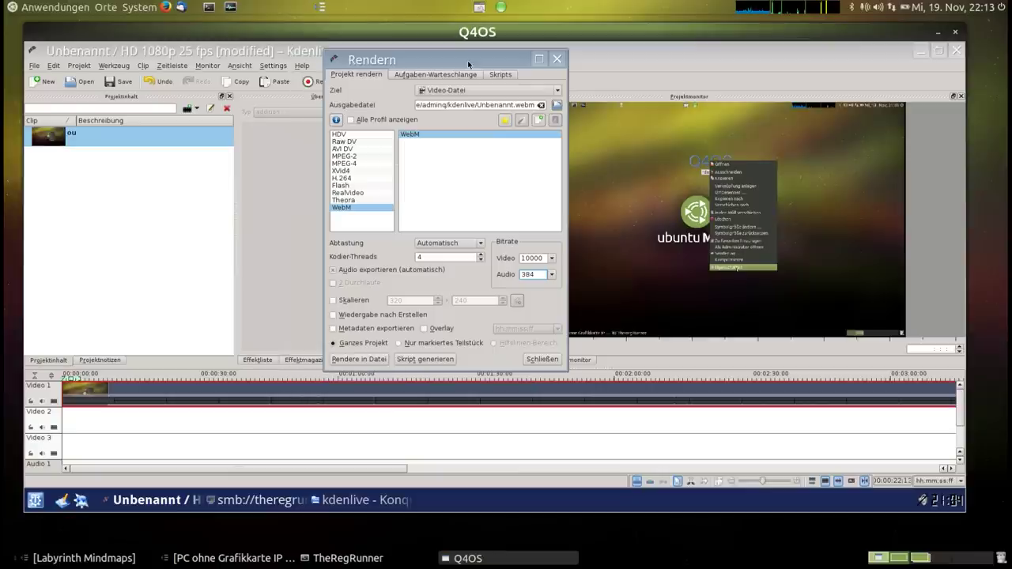
left_click(369, 361)
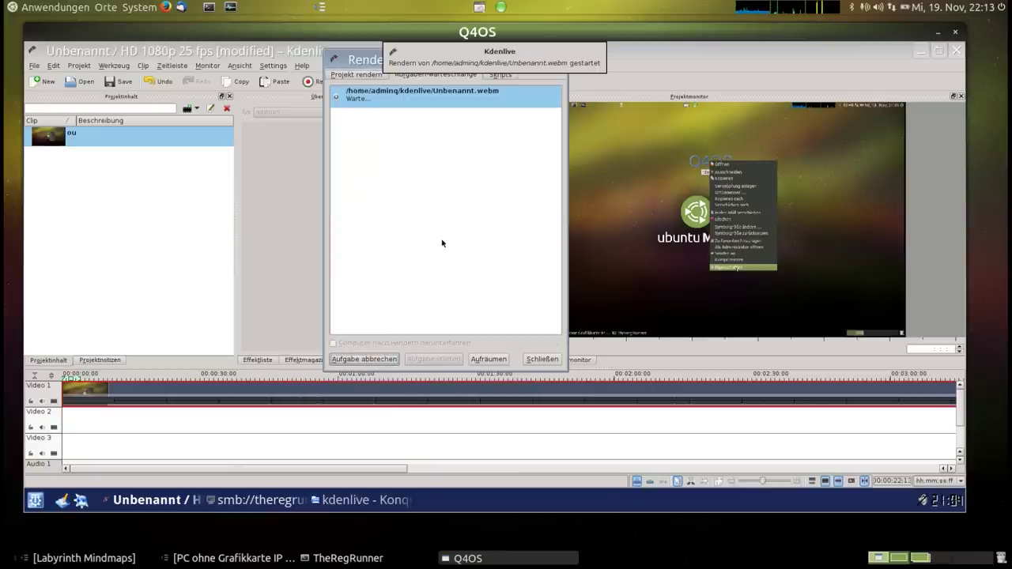
Step: Close both file manager windows on the laptop's neighbouring workspace and move the Q4OS rdesktop starter nearer the desktop's upper-right corner
left_click_drag(753, 33, 753, 54)
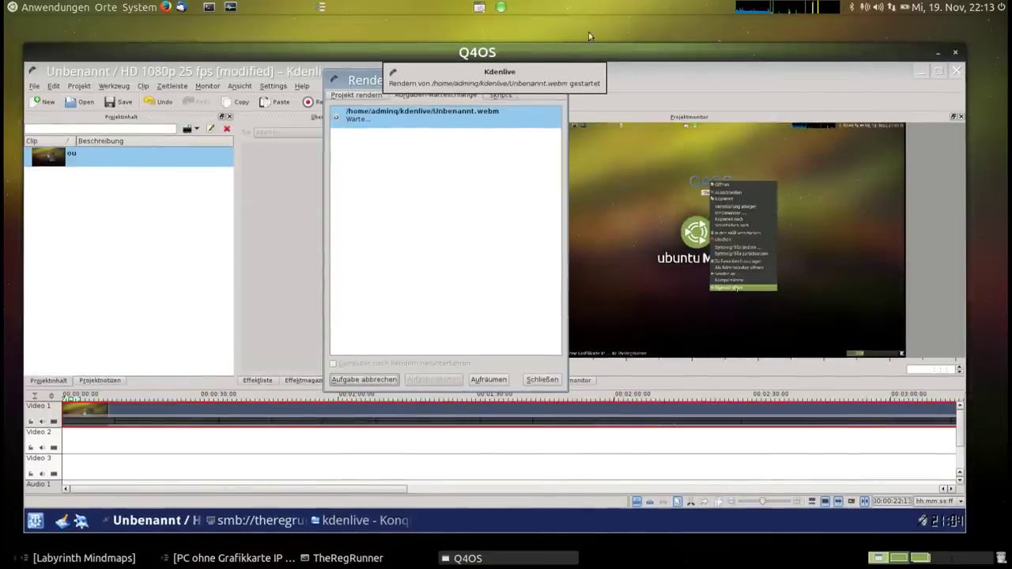
key("ctrl+alt+Right")
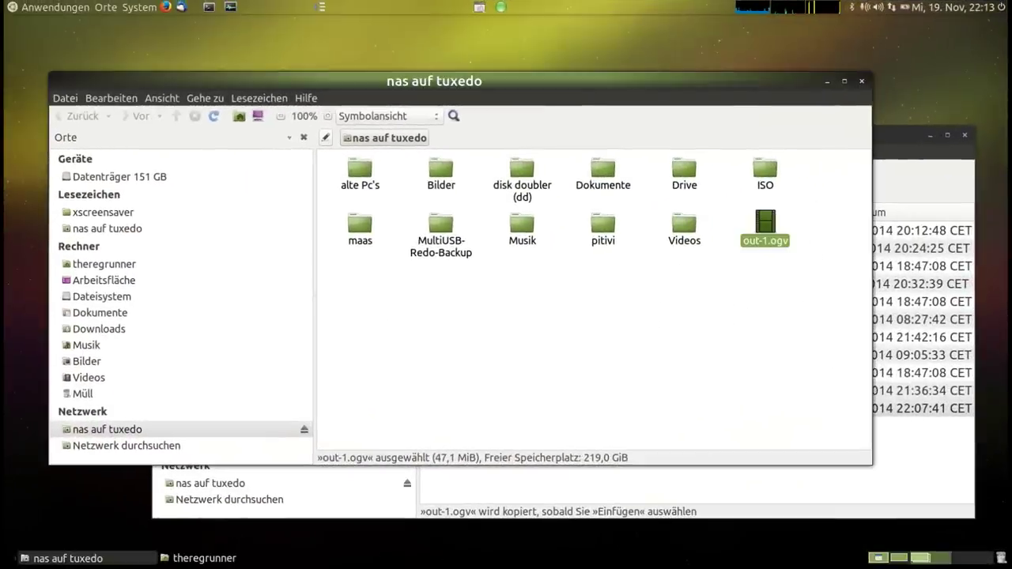
left_click(861, 80)
left_click(968, 135)
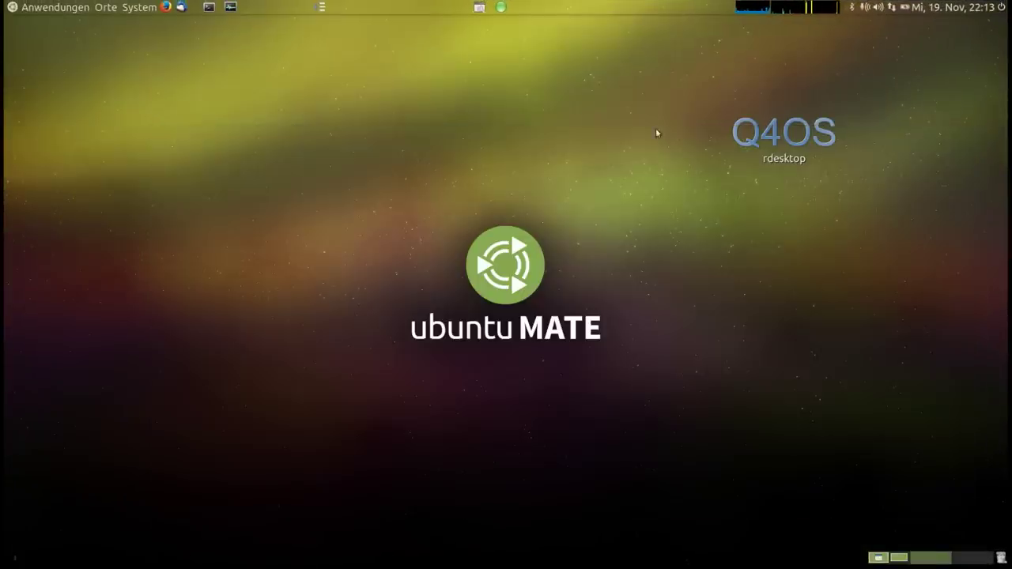
left_click_drag(804, 133, 886, 79)
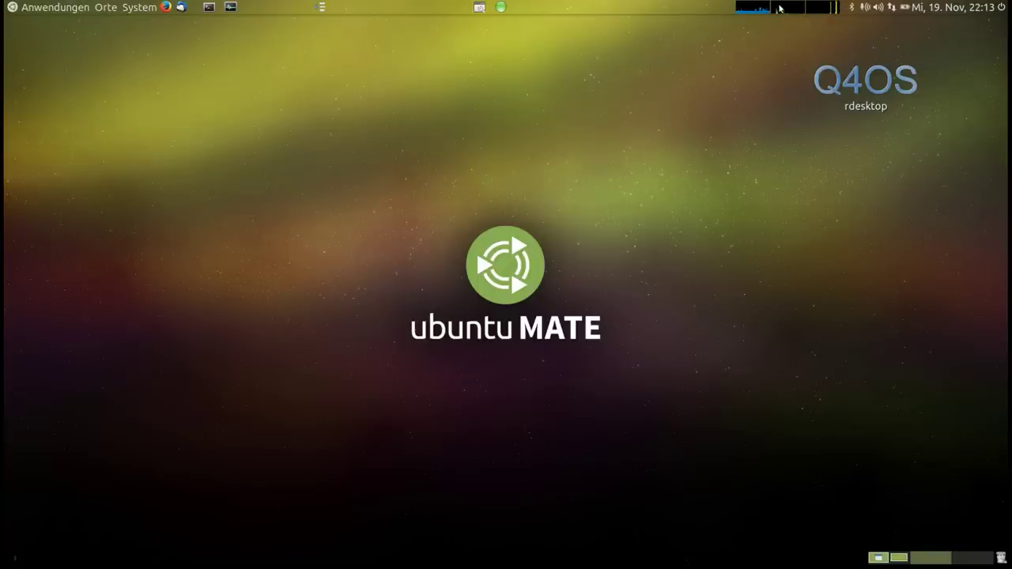
Step: Check the render job in the Q4OS session and point out PC ohne Grafikkarte, Festplatte and Laptop in the mind map
key("ctrl+alt+Left")
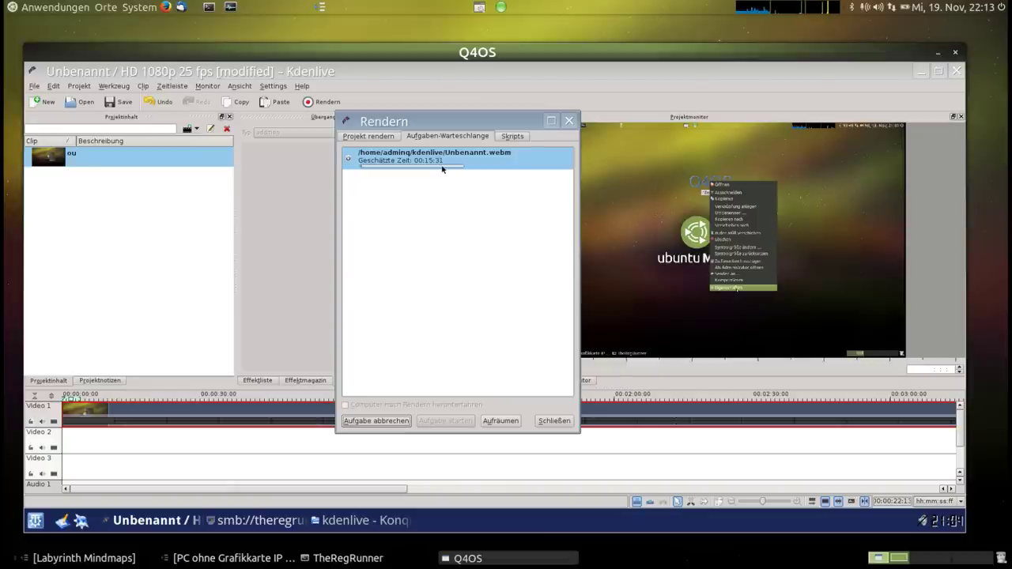
mouse_move(451, 52)
left_mouse_down()
mouse_move(435, 38)
mouse_move(448, 42)
left_mouse_up()
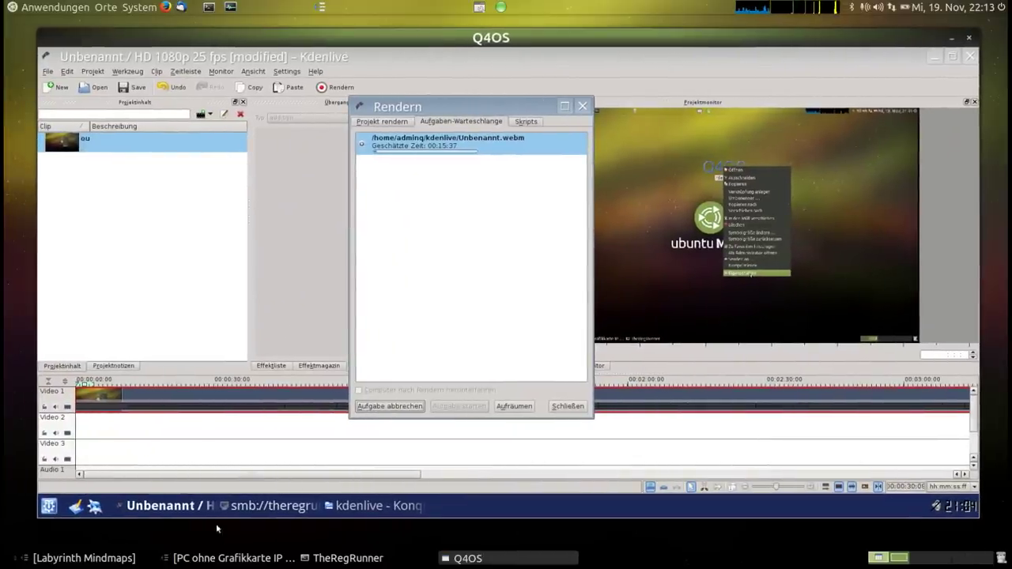
left_click(231, 561)
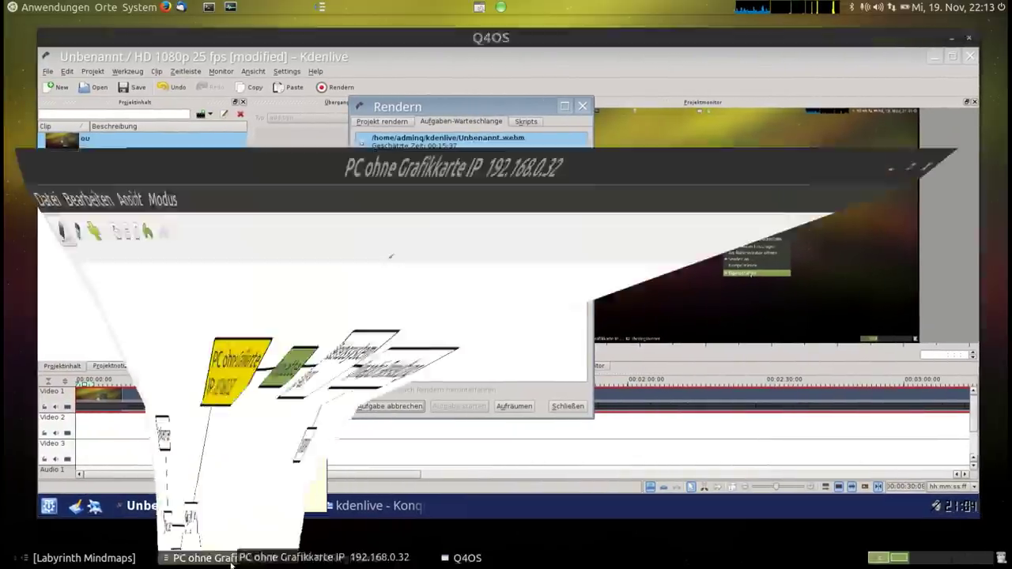
left_click(365, 150)
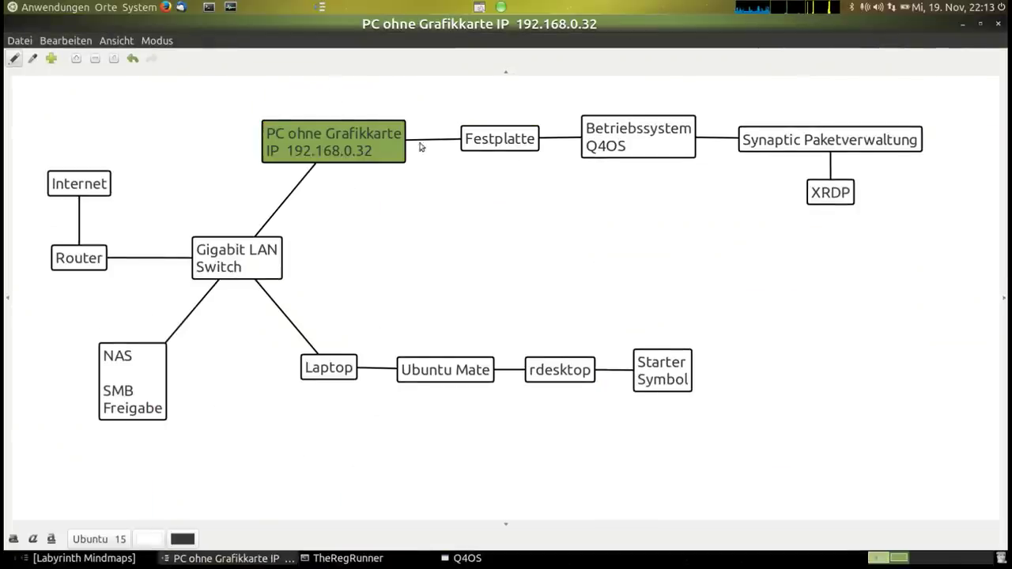
left_click(508, 145)
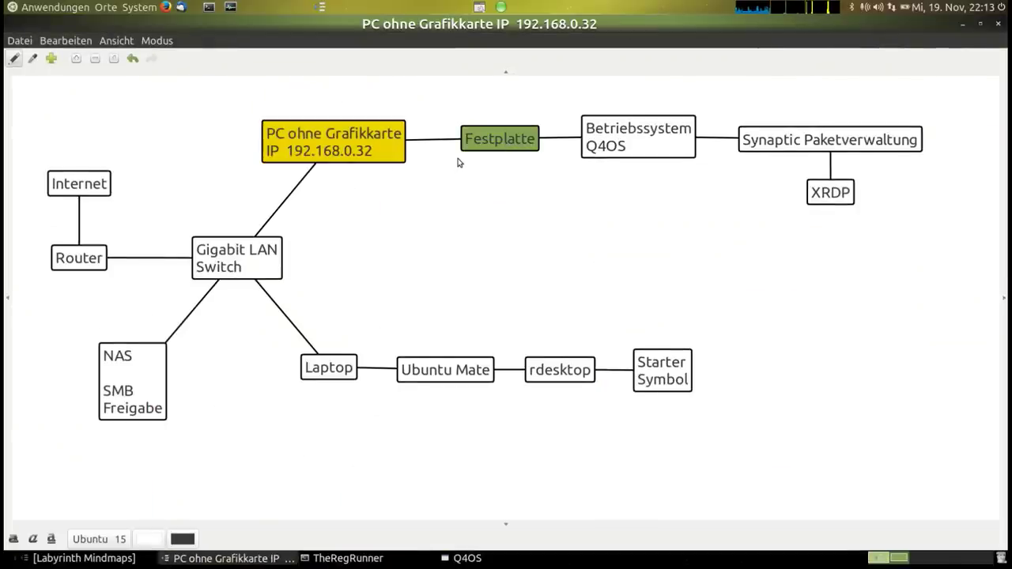
left_click(372, 153)
left_click(337, 378)
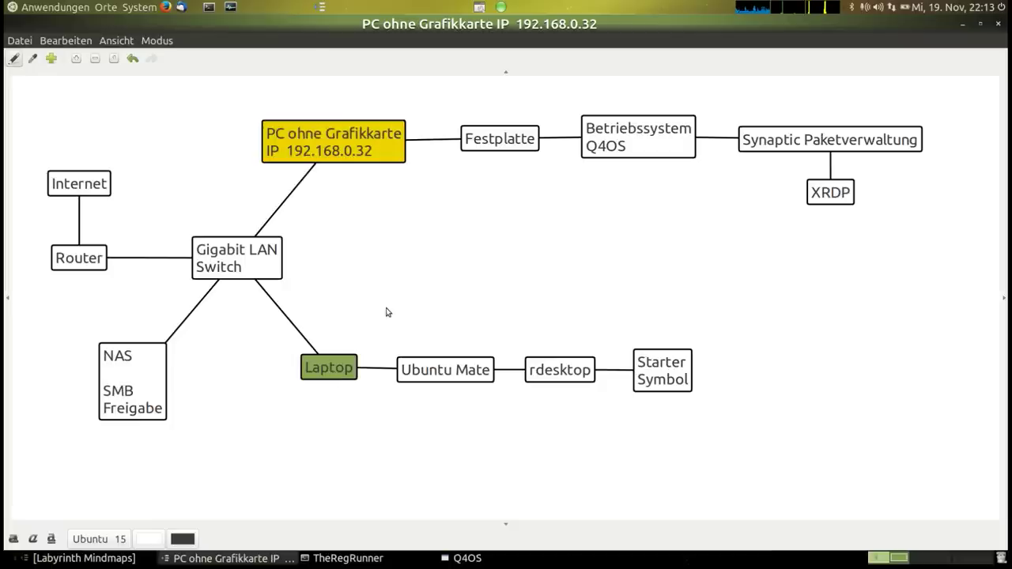
Step: Trace the connection between PC ohne Grafikkarte, Gigabit LAN Switch and Laptop in the mind map
left_click(321, 155)
left_click(252, 255)
left_click(332, 365)
left_click(257, 257)
left_click(293, 159)
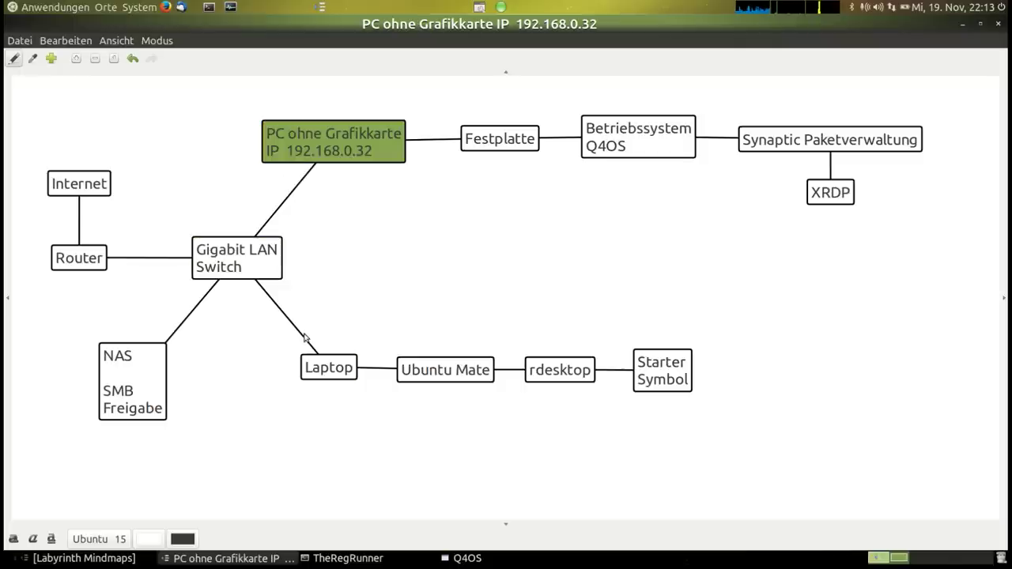
left_click(327, 373)
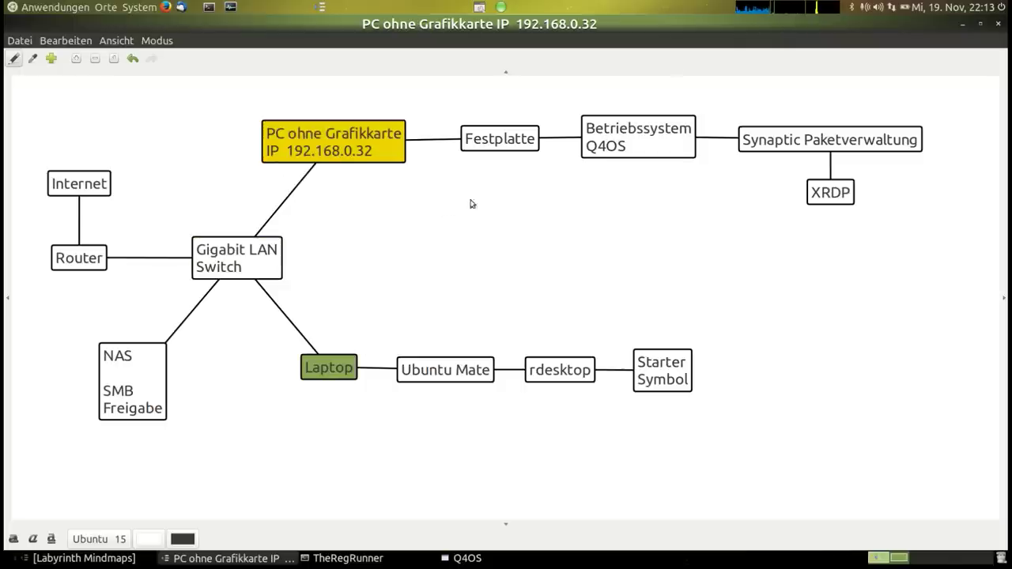
Step: Minimize the mind map and the Q4OS session while the render continues, and switch to the neighbouring workspace
left_click(963, 26)
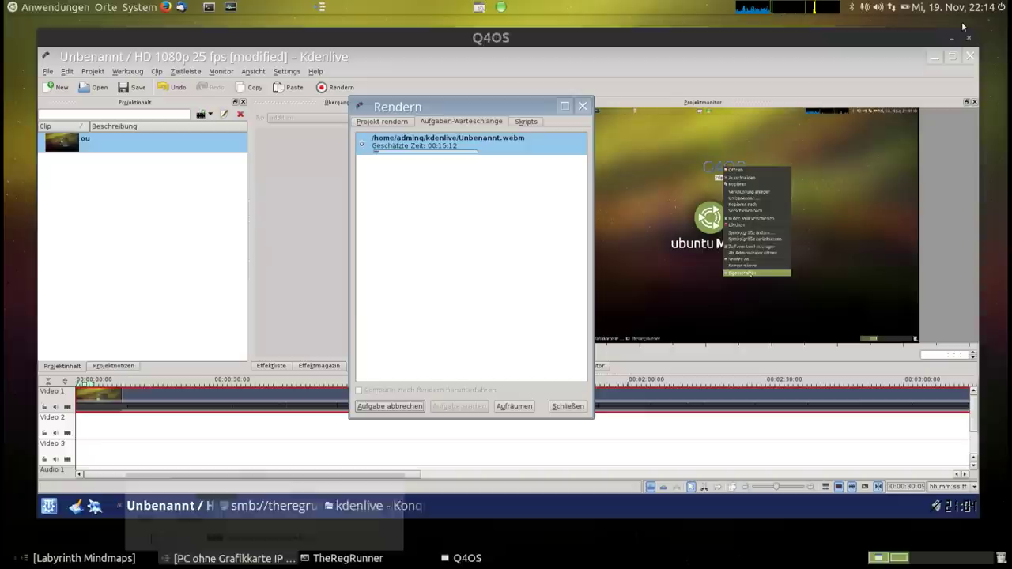
left_click_drag(468, 103, 491, 114)
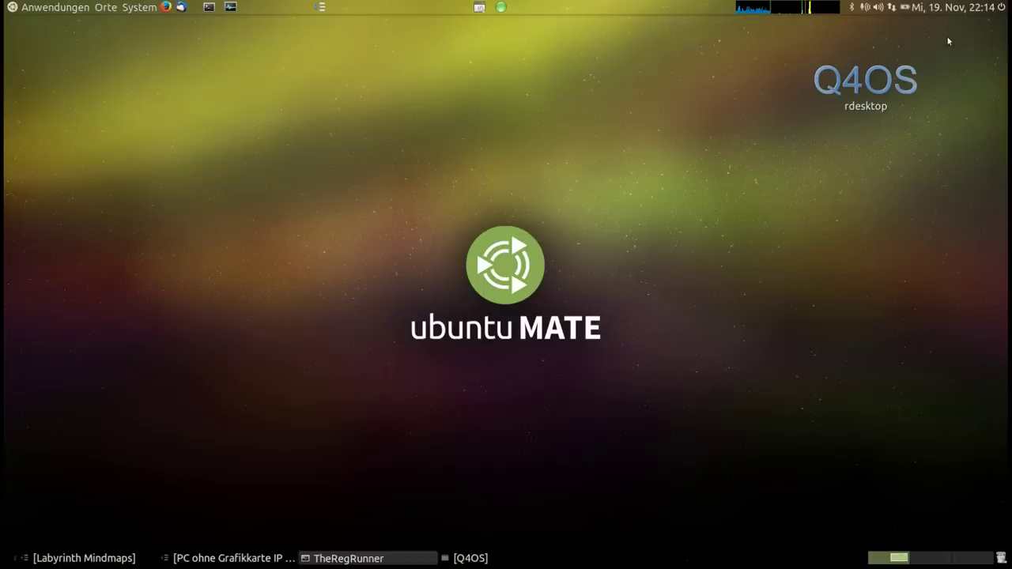
left_click(951, 38)
key("ctrl+alt+Left")
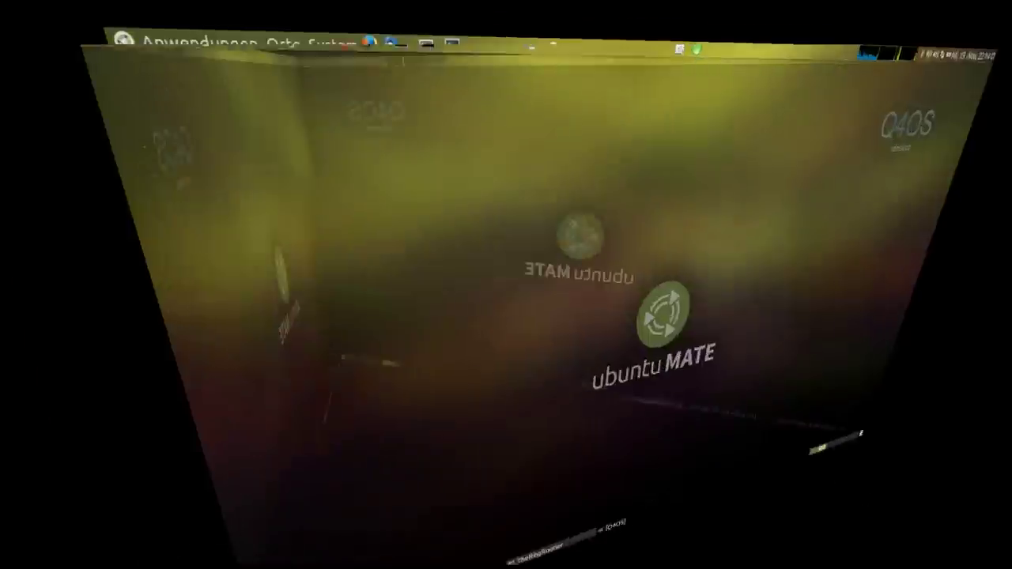